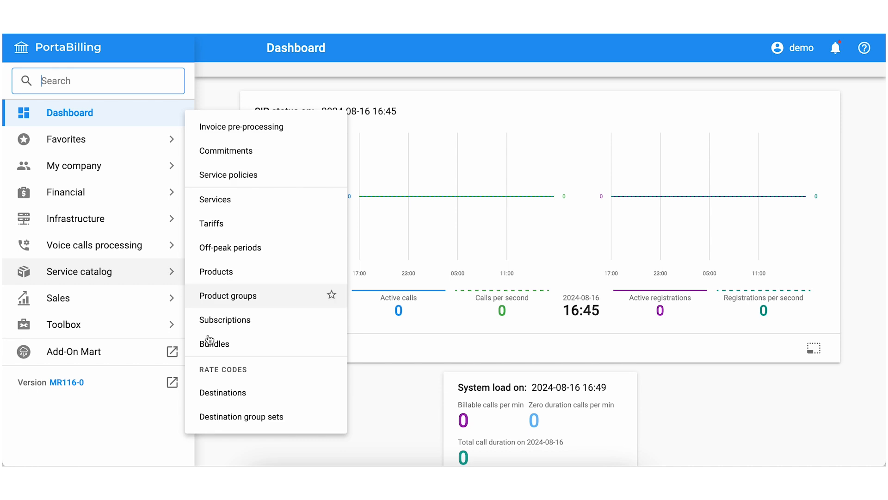
Create two destinations in Custom format with the prefixes CallRecording and SpeechToText.
left_click(217, 391)
left_click(356, 98)
left_click(722, 104)
left_click(670, 168)
left_click(668, 144)
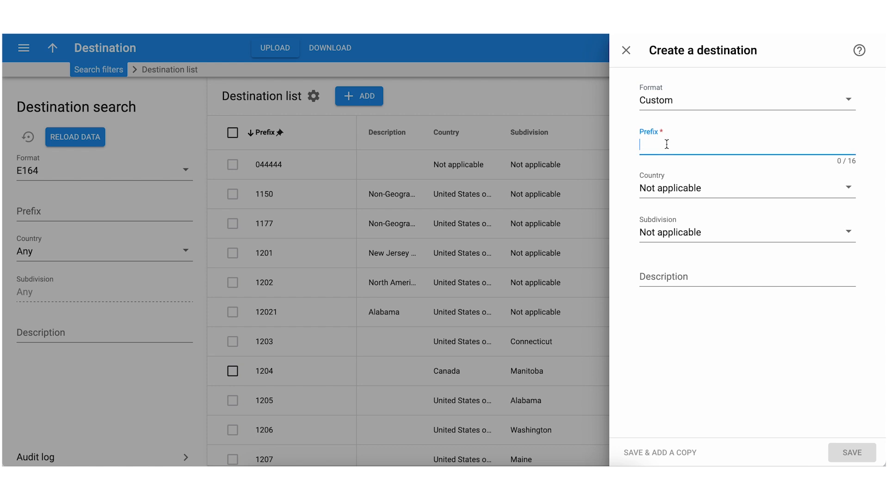
type("CallRecording")
left_click(664, 453)
left_click(686, 149)
type("SpeechToText")
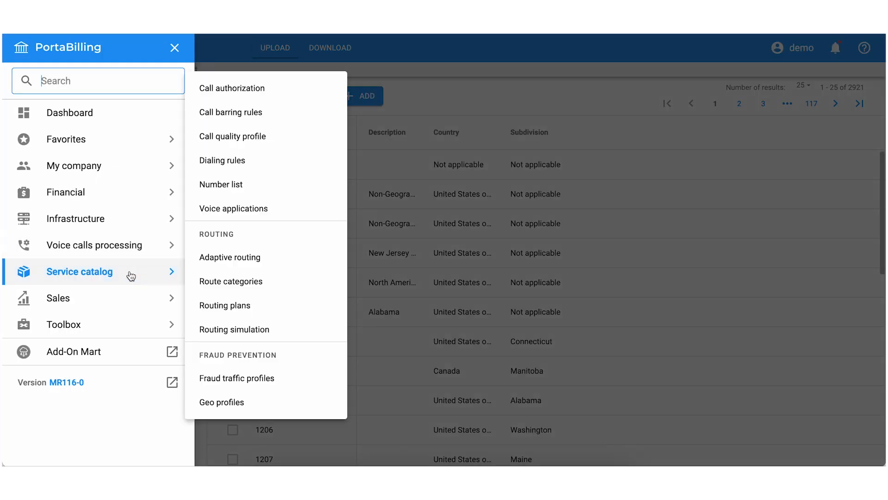
Start a new tariff named "Call recording and transcription" with USD - US Dollar as its currency.
scroll(266, 231, "down", 5)
left_click(232, 218)
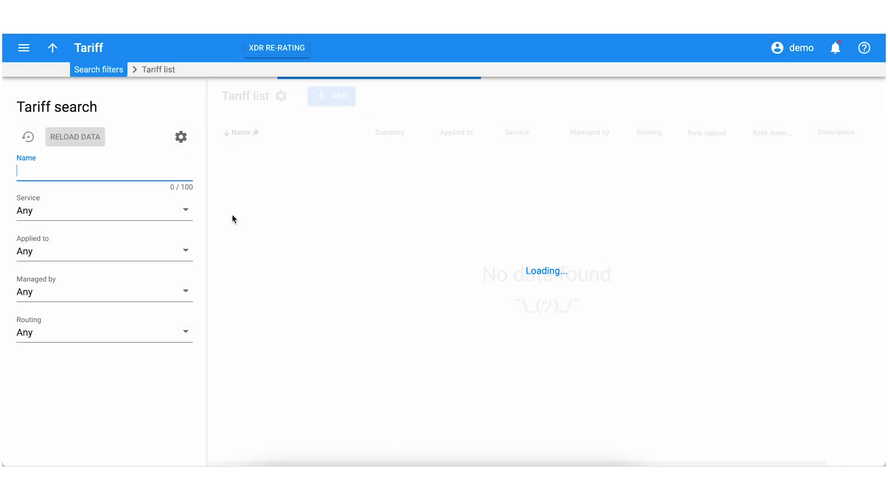
left_click(336, 106)
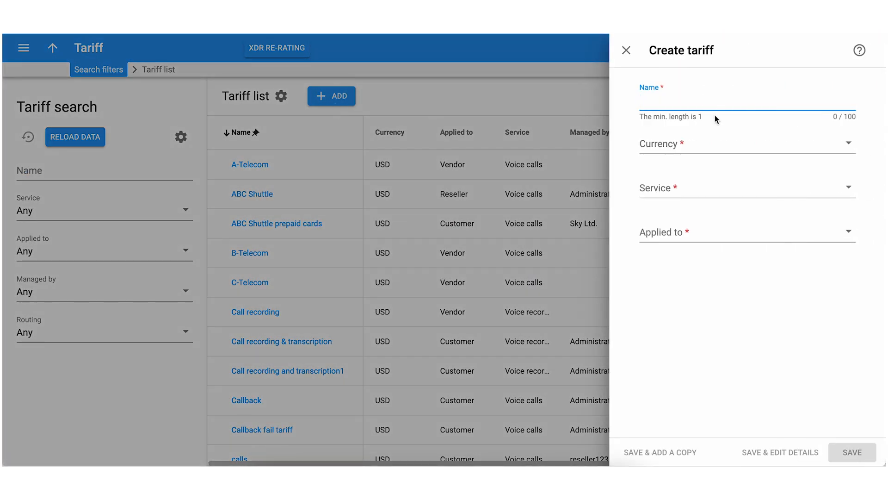
key("ctrl+v")
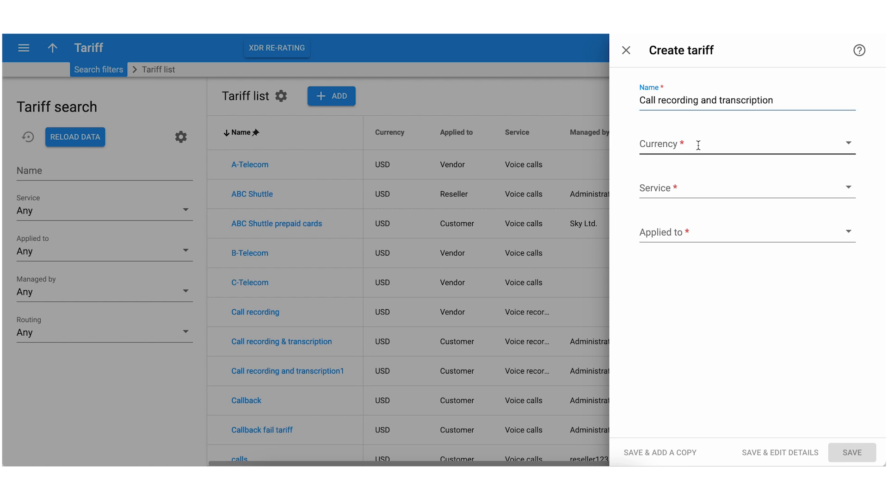
left_click(698, 143)
left_click(679, 257)
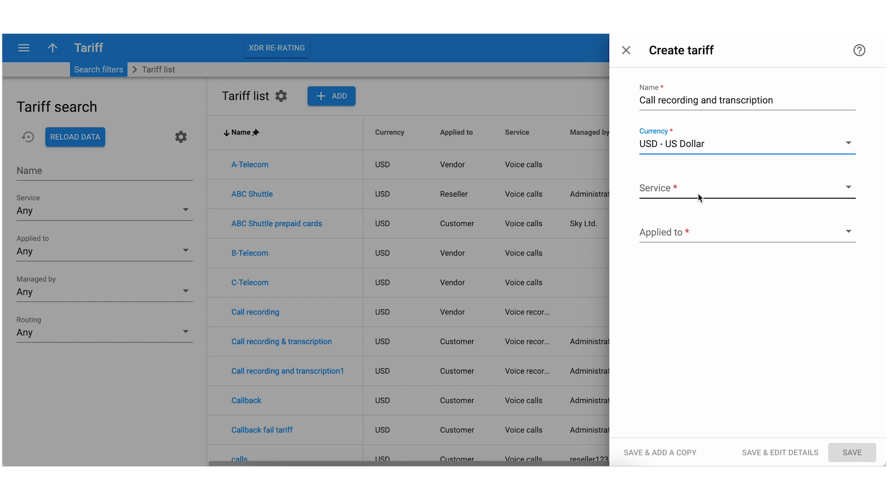
Set the new tariff's service to Voice recording, apply it to Customer, and save it to continue with its rates.
left_click(698, 193)
type("voi")
left_click(718, 237)
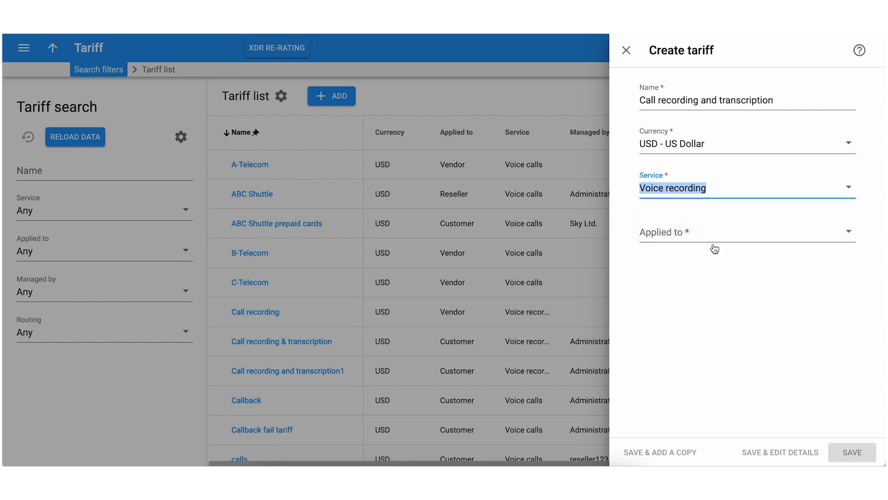
left_click(710, 240)
left_click(700, 261)
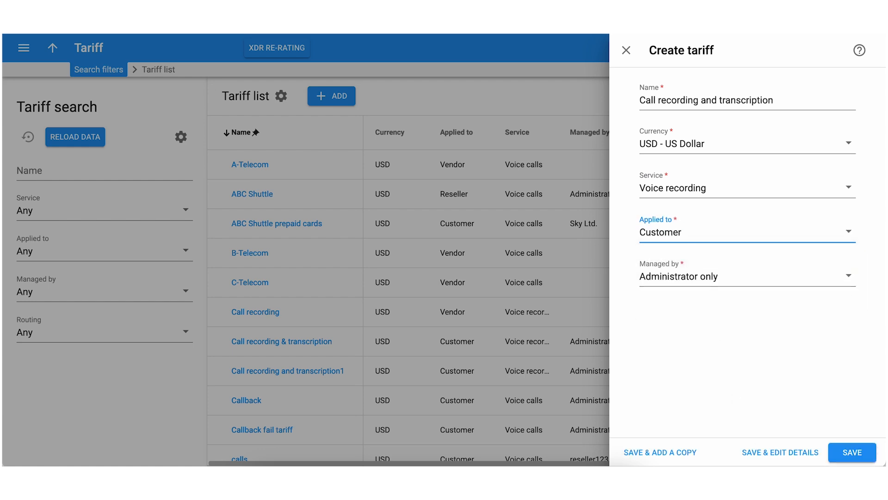
left_click(776, 453)
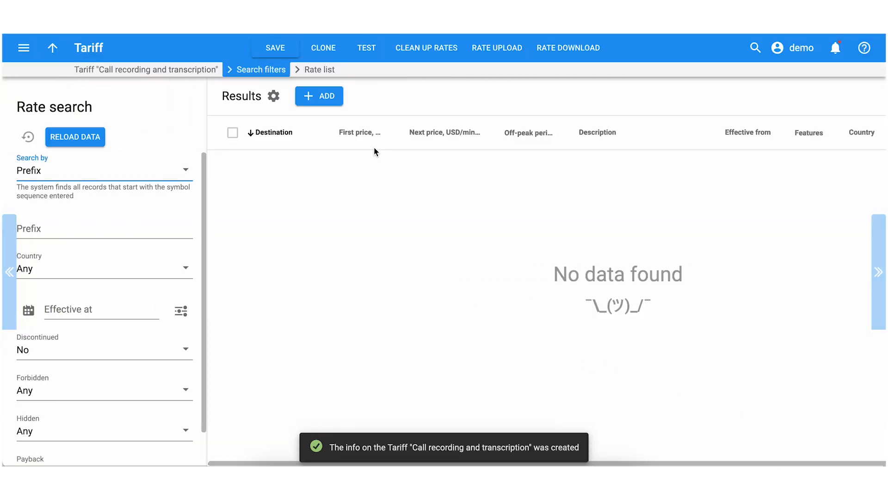
Add a flat rate for the CallRecording destination at 0.03 USD/minute and save it with a copy for another rate.
left_click(332, 97)
type("ca")
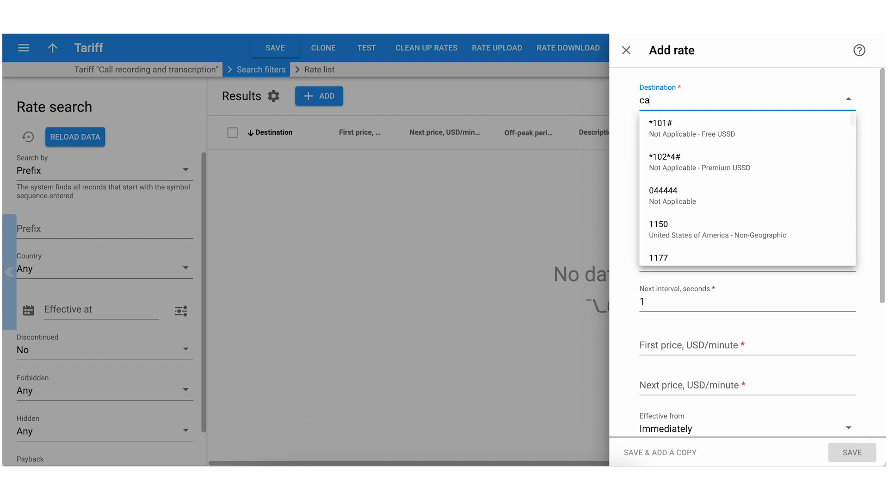
type("ll")
left_click(731, 136)
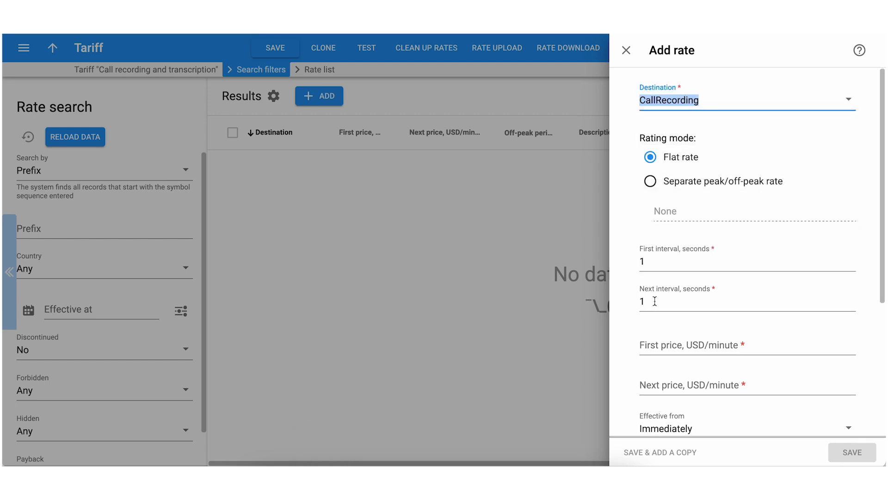
left_click(658, 347)
type("0.03000")
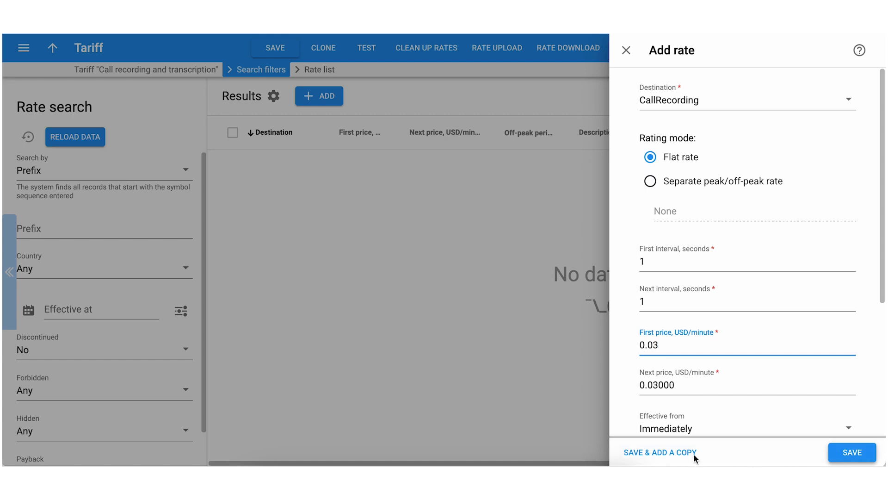
left_click(673, 453)
Change the copied rate's destination to SpeechToText, set its first price to 0.05 USD/minute, and save it.
left_click(707, 103)
type("speec")
left_click(726, 137)
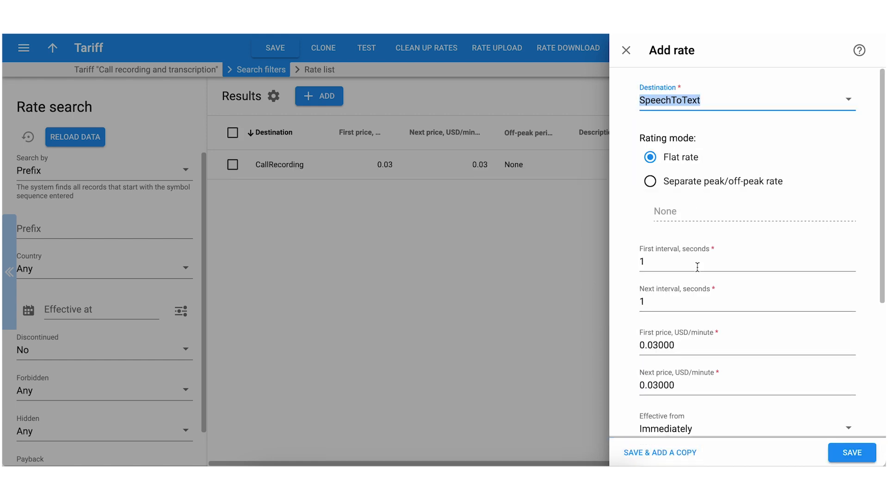
double_click(673, 346)
type("0.05")
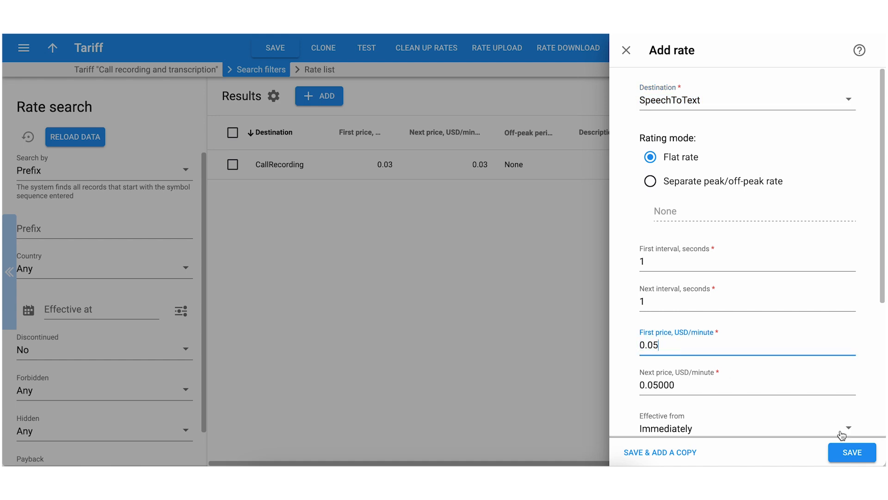
left_click(844, 454)
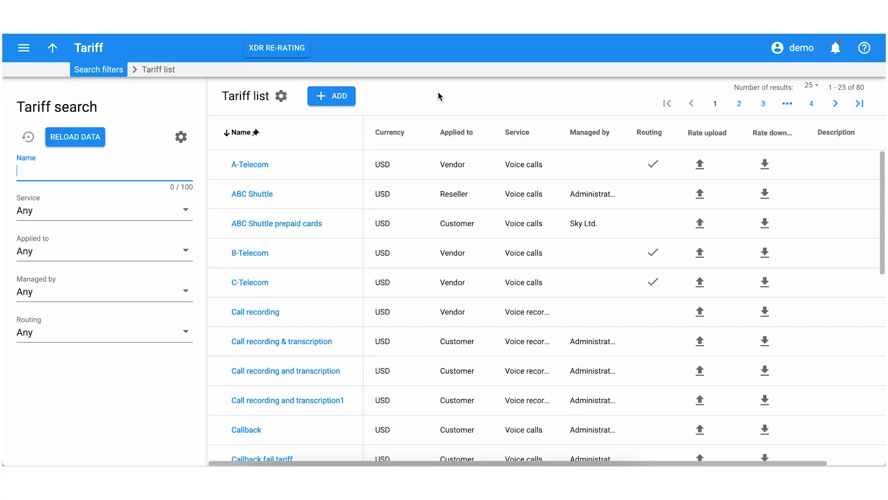
Start another tariff named "Call recording and transcription-vendor" with USD - US Dollar as its currency.
left_click(337, 96)
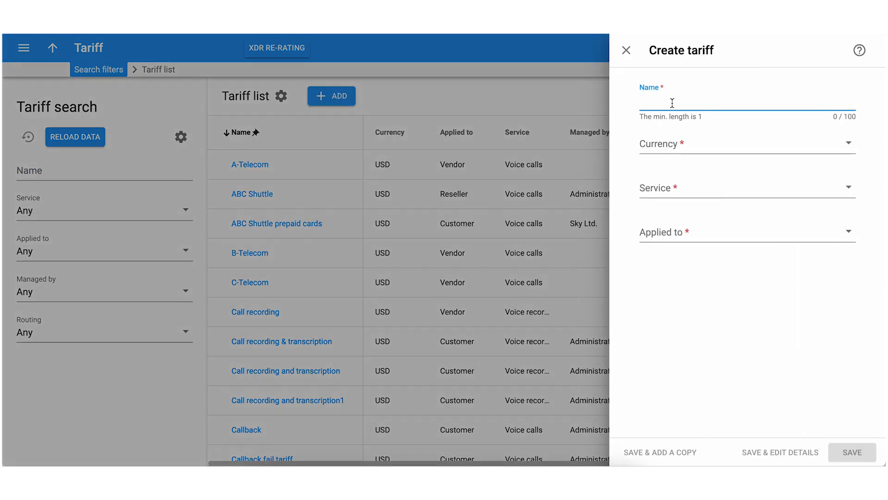
key("ctrl+v")
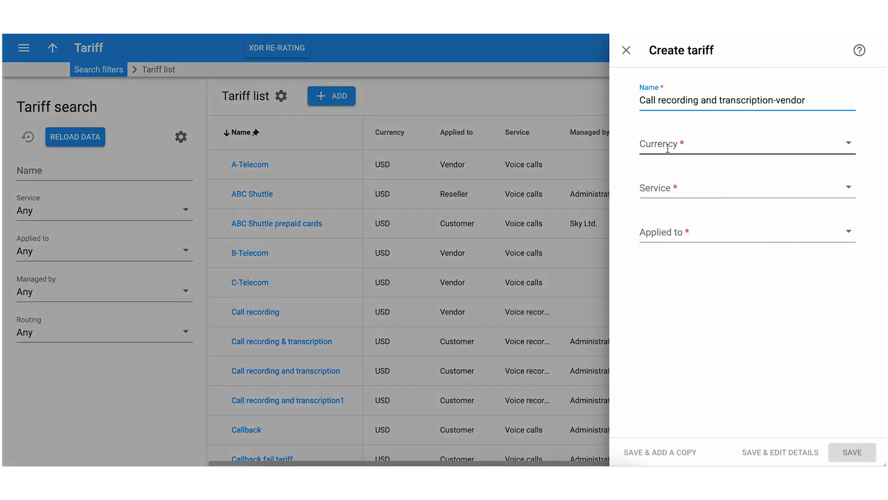
left_click(668, 148)
left_click(682, 258)
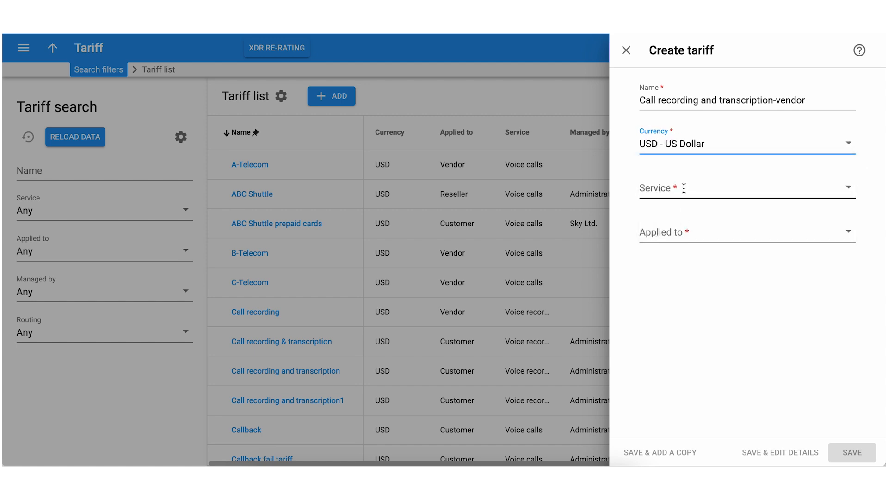
Set the second tariff's service to Voice recording, apply it to Vendor, and save it to continue with its rates.
left_click(684, 188)
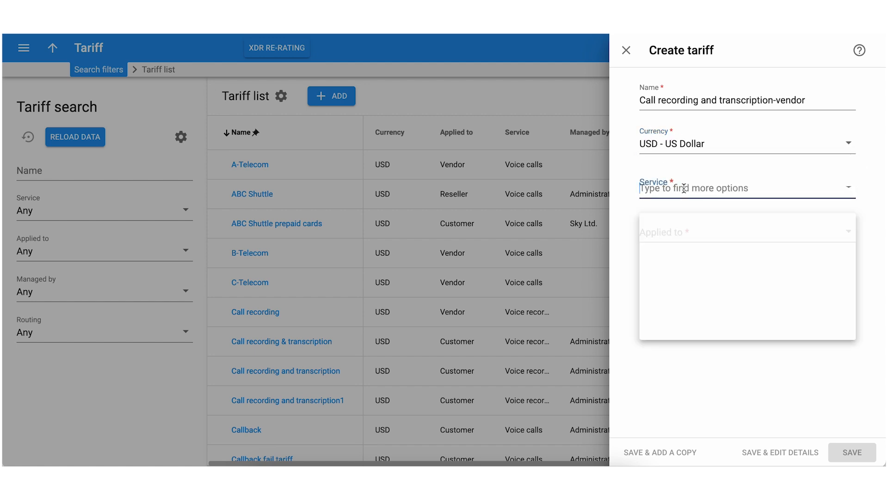
type("voi")
left_click(685, 234)
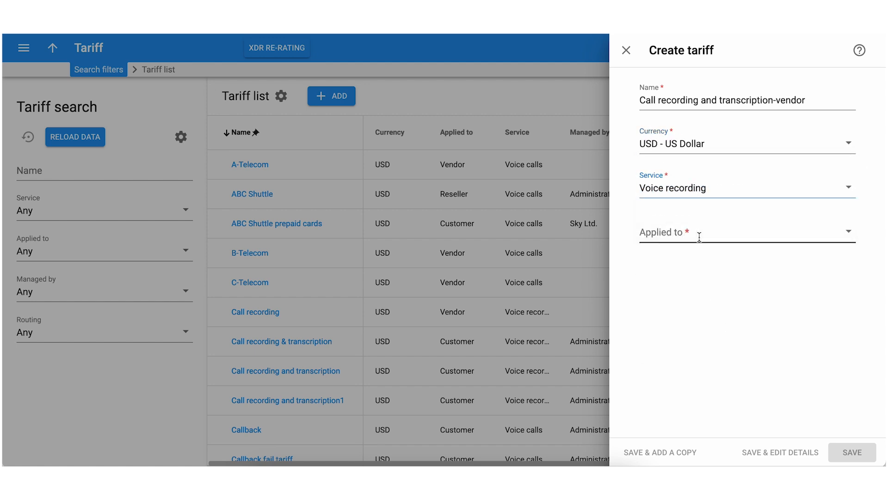
left_click(689, 233)
left_click(670, 279)
left_click(778, 453)
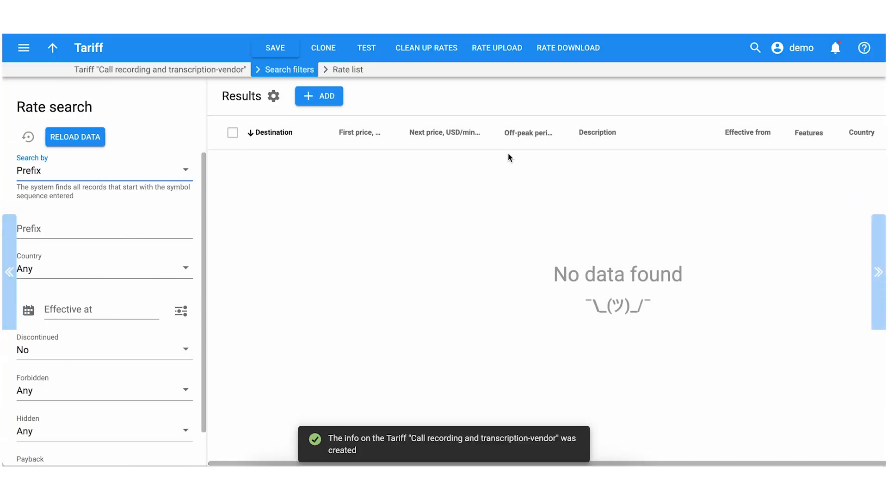
Add a CallRecording rate priced at 0 USD/minute to the vendor tariff and save it with a copy.
left_click(318, 98)
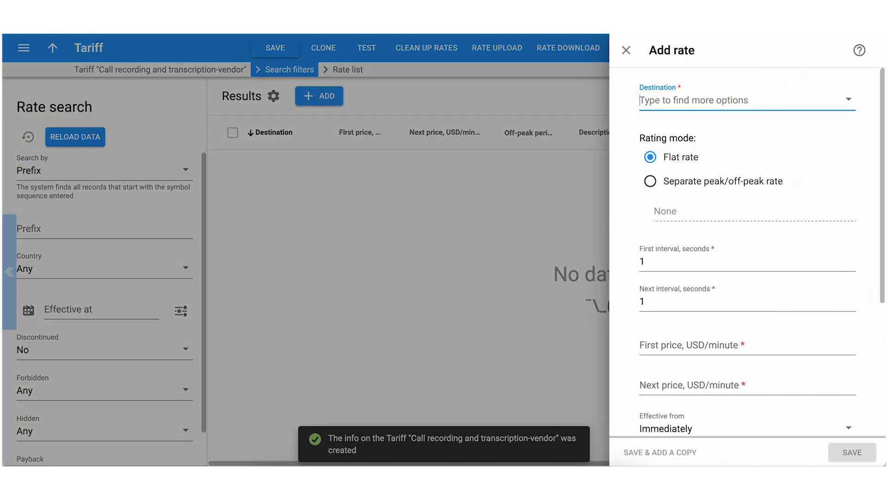
type("callr")
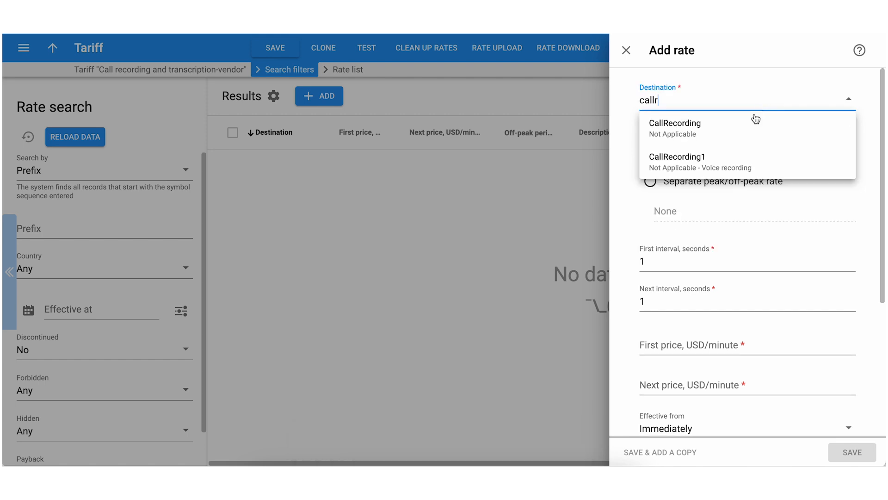
left_click(751, 121)
left_click(681, 342)
type("0")
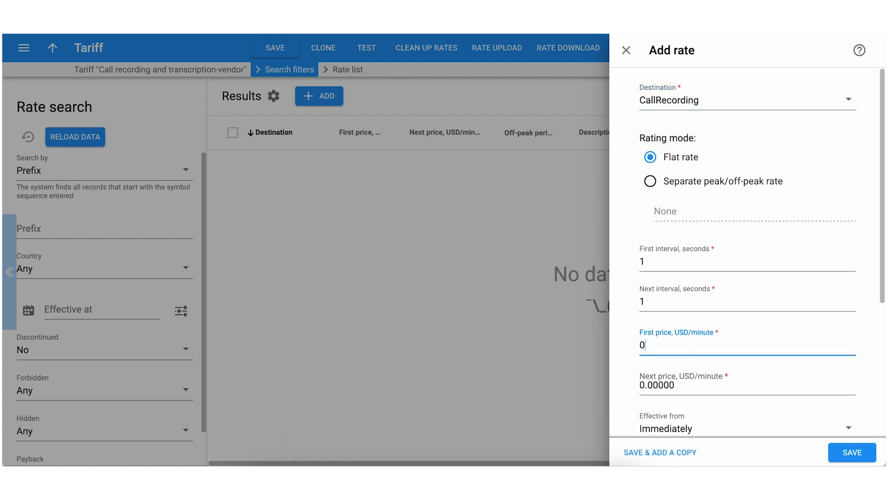
left_click(684, 452)
Change the copied vendor rate to the SpeechToText destination, set its first price to 0.03 USD/minute, and save it.
type("speec")
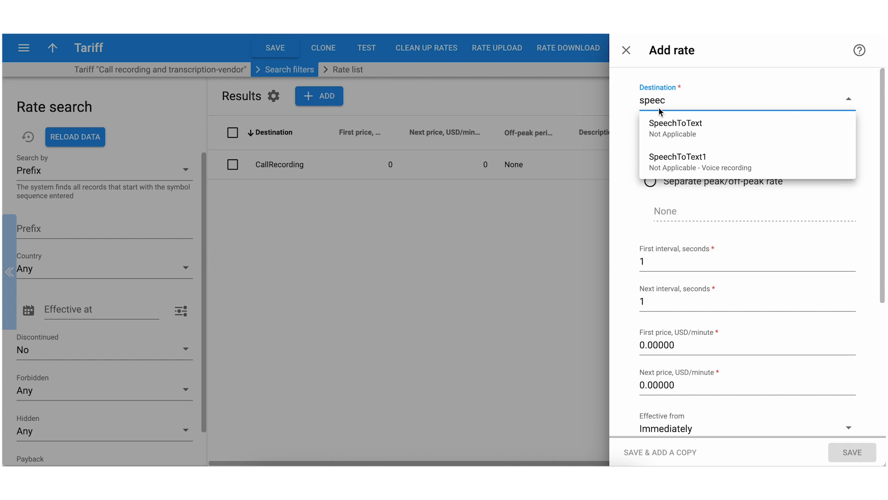
left_click(671, 124)
left_click_drag(640, 345, 662, 344)
type("0")
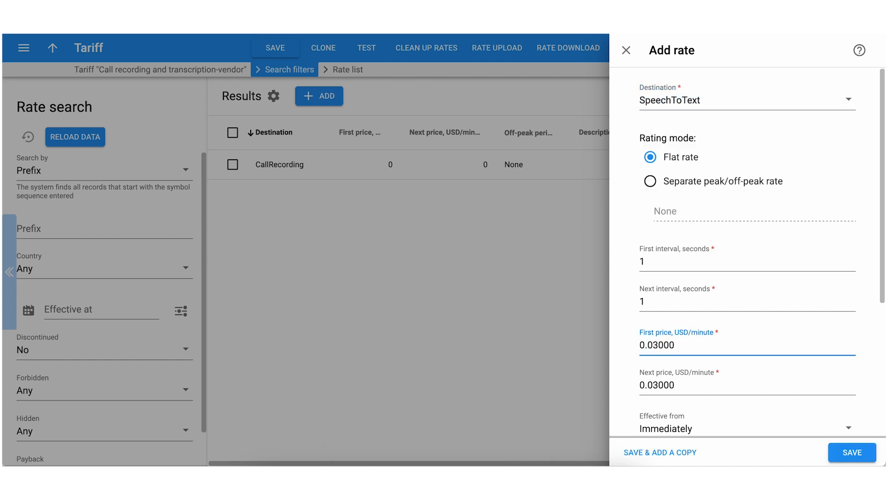
left_click(852, 452)
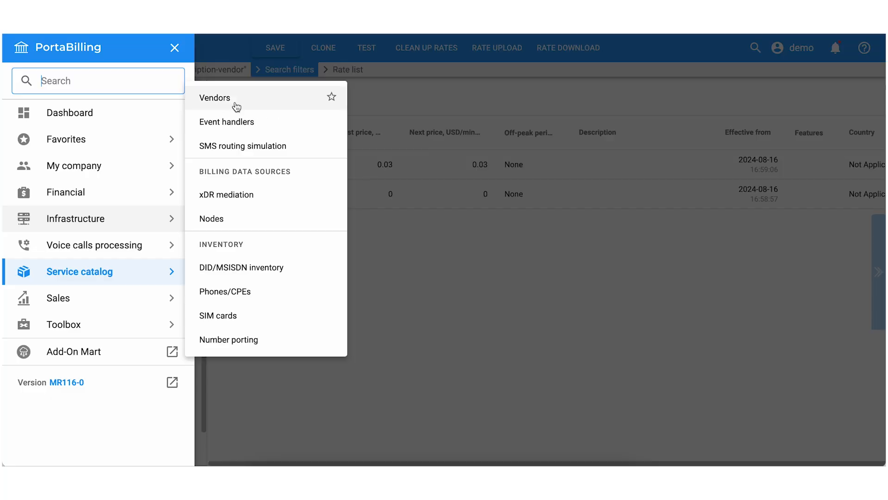
Create a vendor named Third-party with the default currency and billing period, and save it for detail editing.
left_click(233, 97)
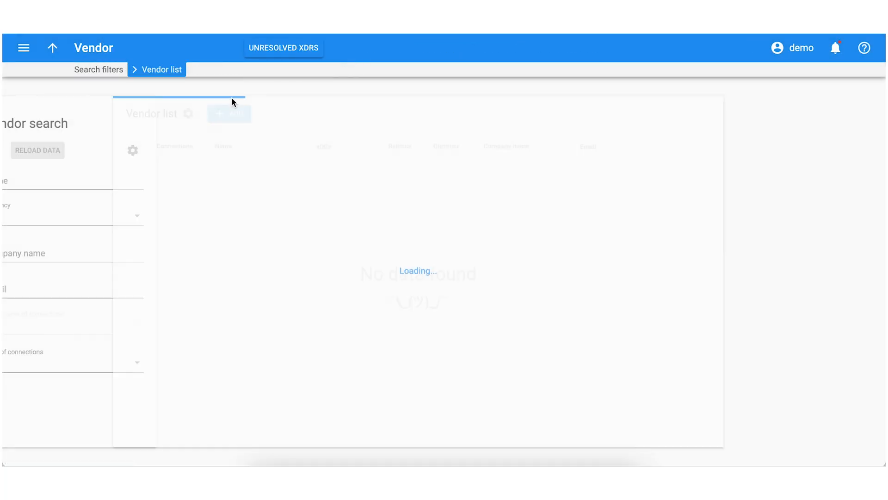
left_click(343, 96)
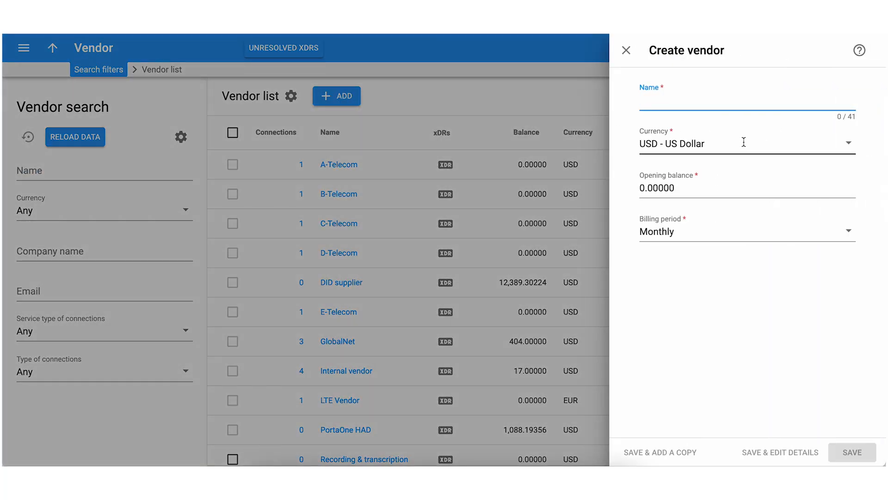
type("Third-party")
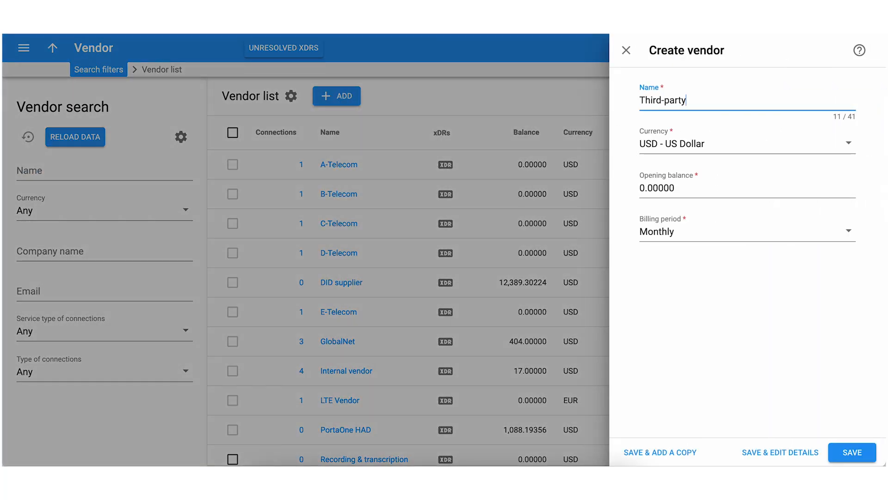
left_click(790, 453)
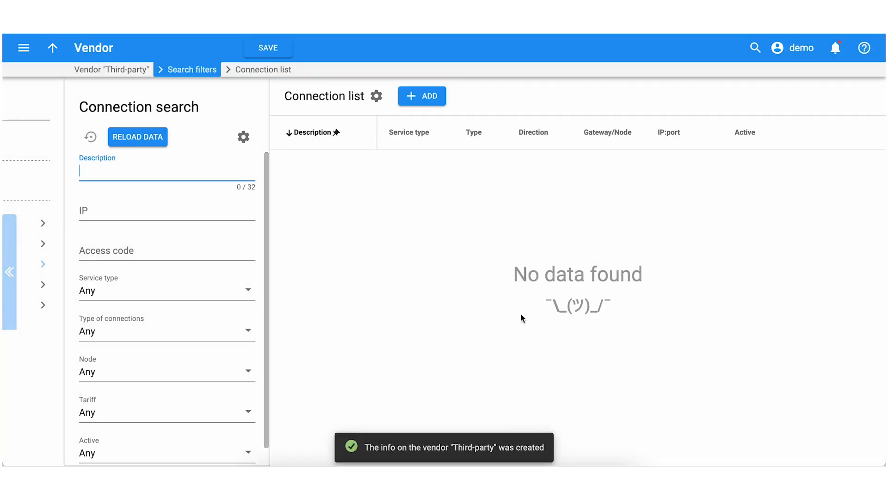
Start a new connection for the Third-party vendor with the description Internal and the Voice recording service type.
left_click(416, 98)
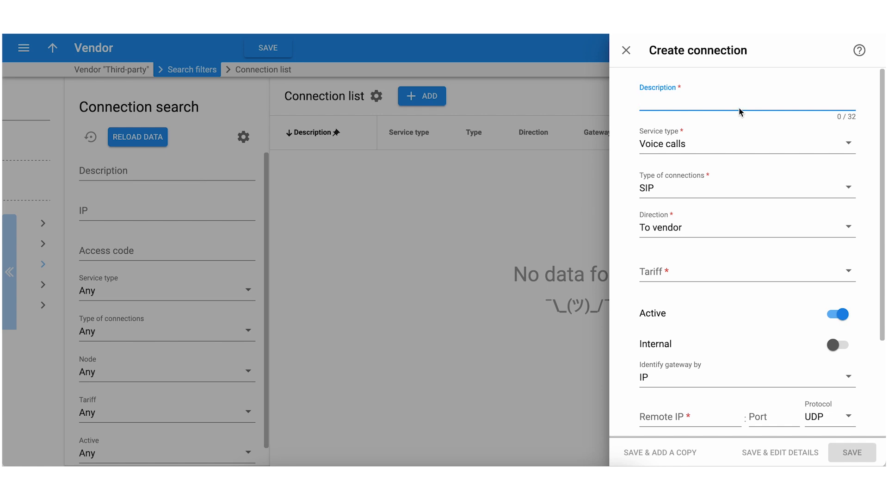
left_click(708, 144)
type("voi")
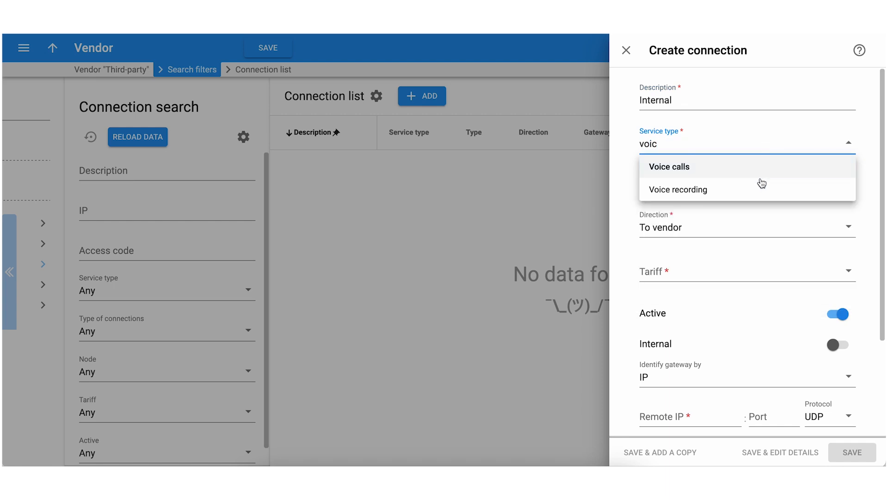
type("cording")
left_click(761, 188)
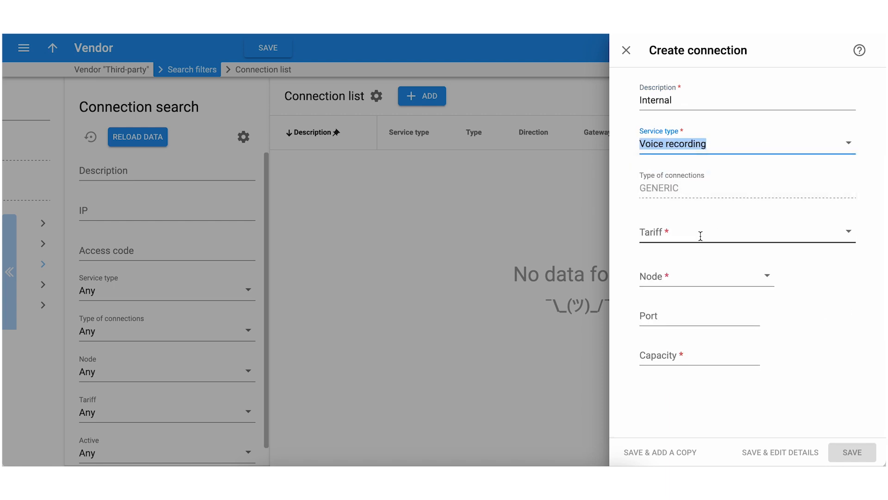
Assign the Call recording and transcription-vendor tariff and the xDR node to the connection, set its capacity to 1, and save it.
left_click(701, 236)
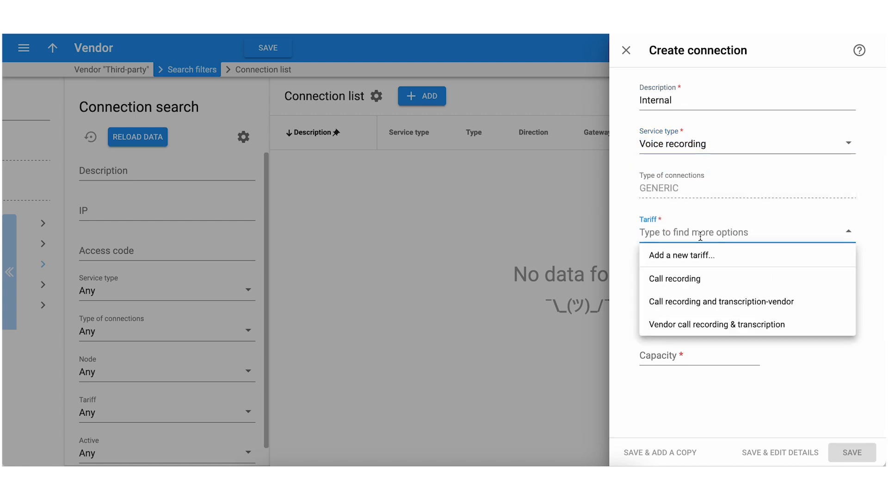
left_click(709, 301)
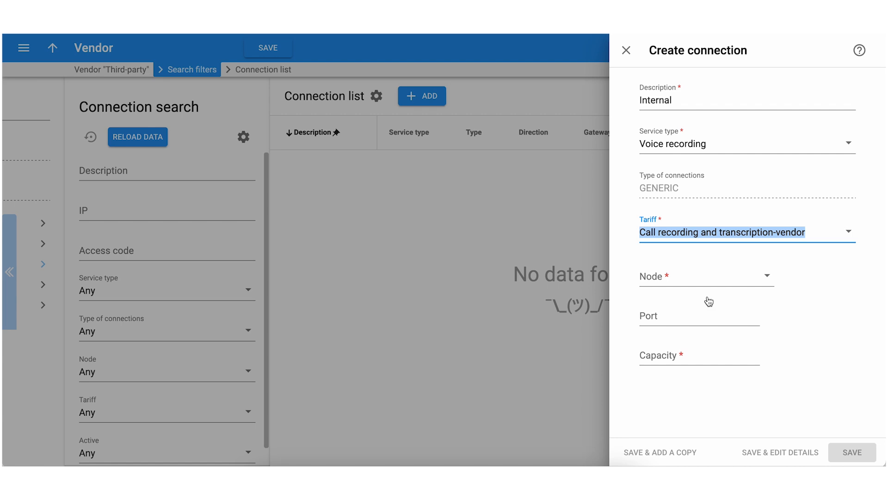
left_click(695, 277)
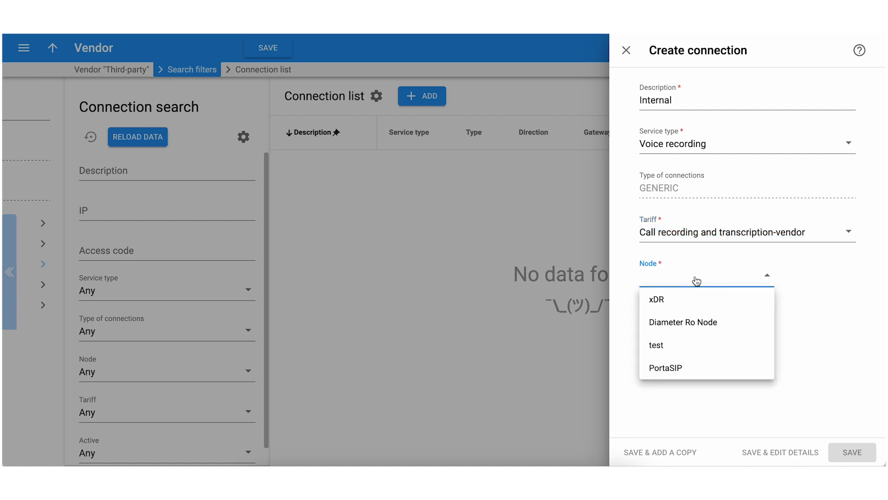
left_click(694, 297)
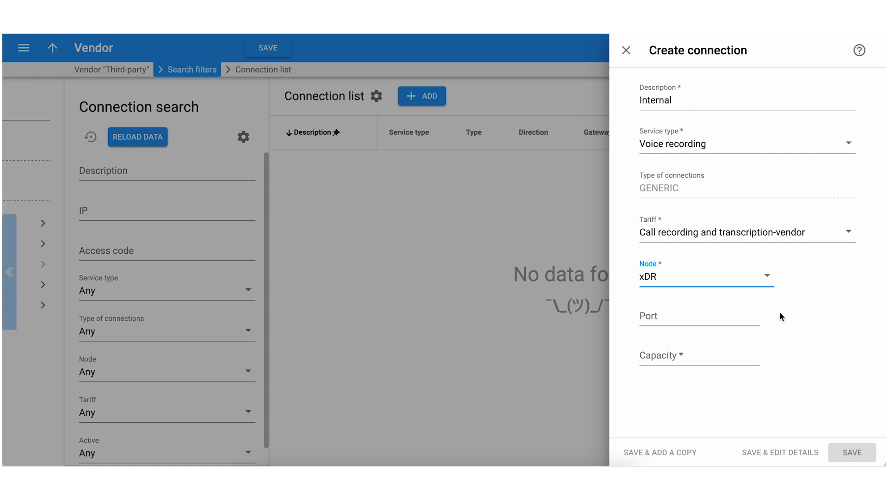
left_click(666, 356)
type("1")
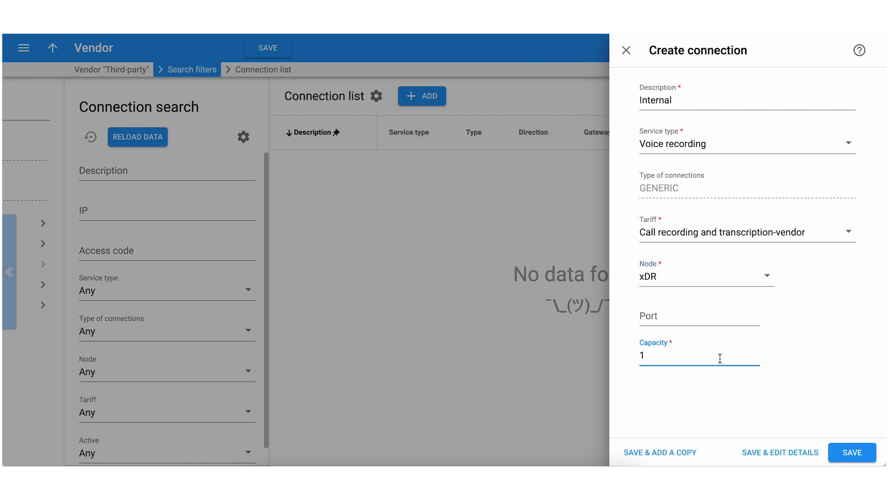
left_click(862, 456)
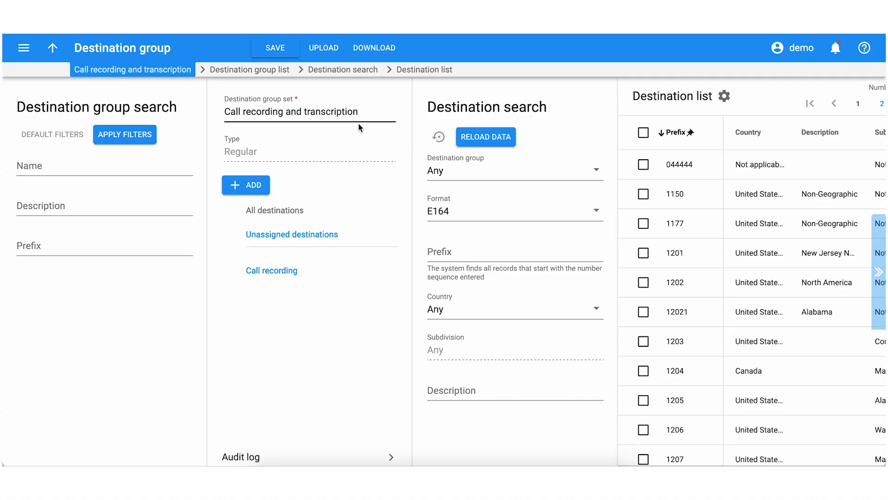
Add a destination group named Call transcription to the Call recording and transcription group set and save it.
left_click(256, 191)
type("Call transcription")
left_click(851, 449)
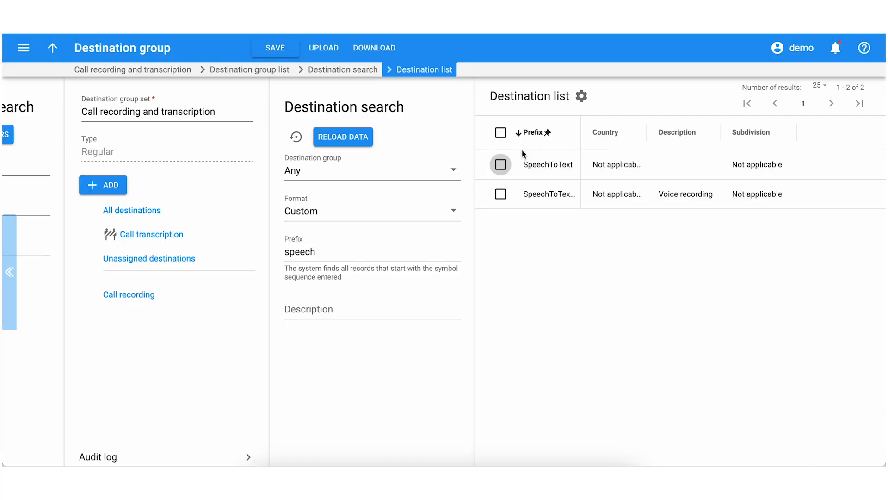
Assign the SpeechToText destination to the Call transcription group and open that group.
left_click(500, 165)
left_click(675, 98)
left_click(428, 243)
left_click(415, 273)
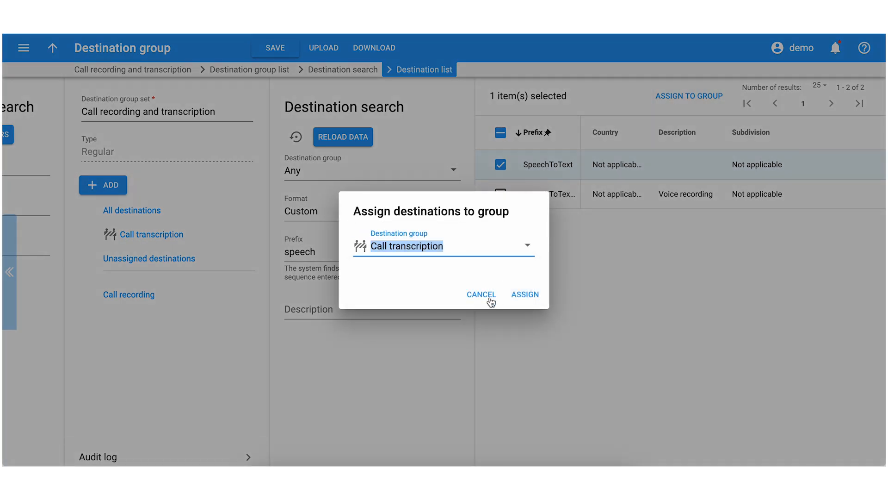
left_click(512, 296)
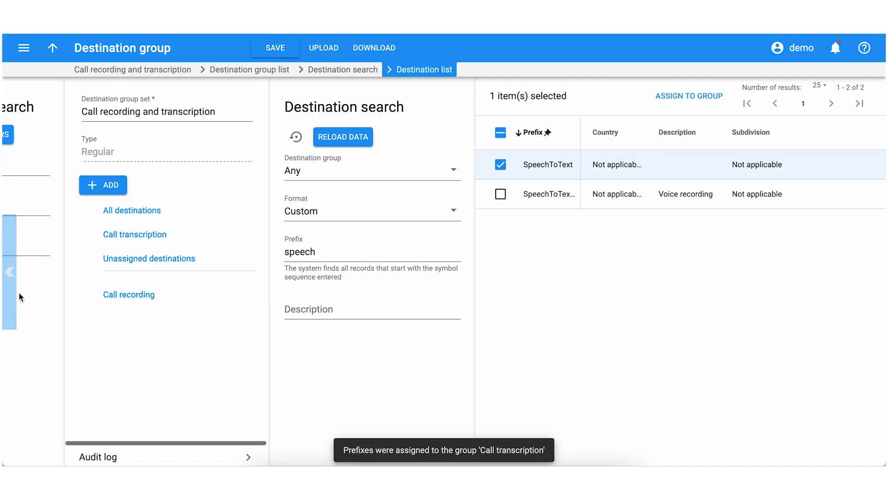
left_click(10, 295)
left_click(292, 238)
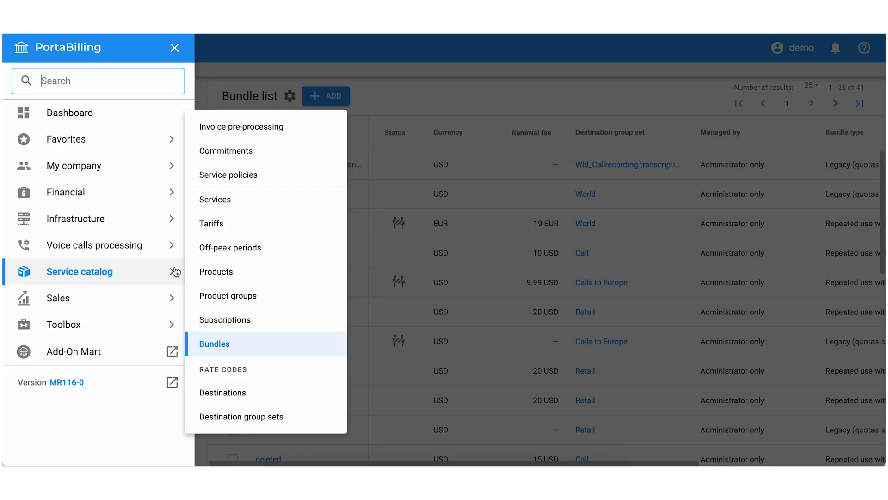
Go to the bundles in the service catalog and start a new bundle named "10h Call recording + 10h transcription".
left_click(215, 346)
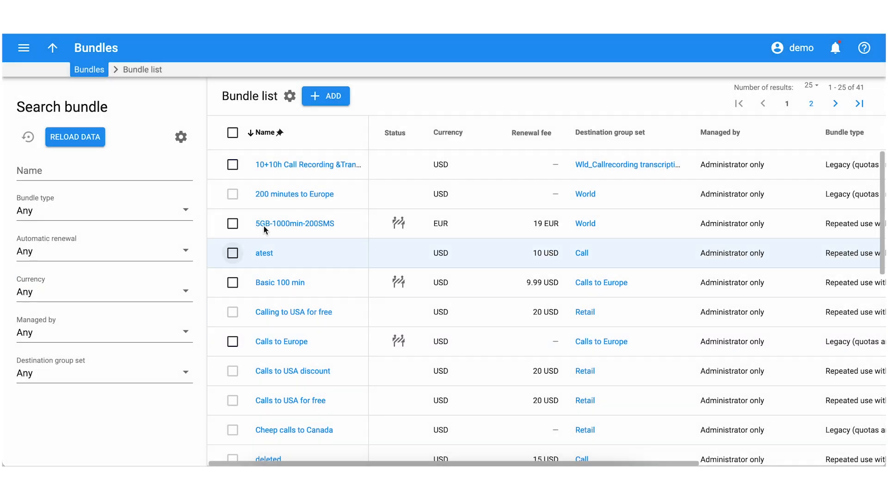
left_click(330, 103)
left_click(365, 157)
type("10h Call recording + 10h transcription")
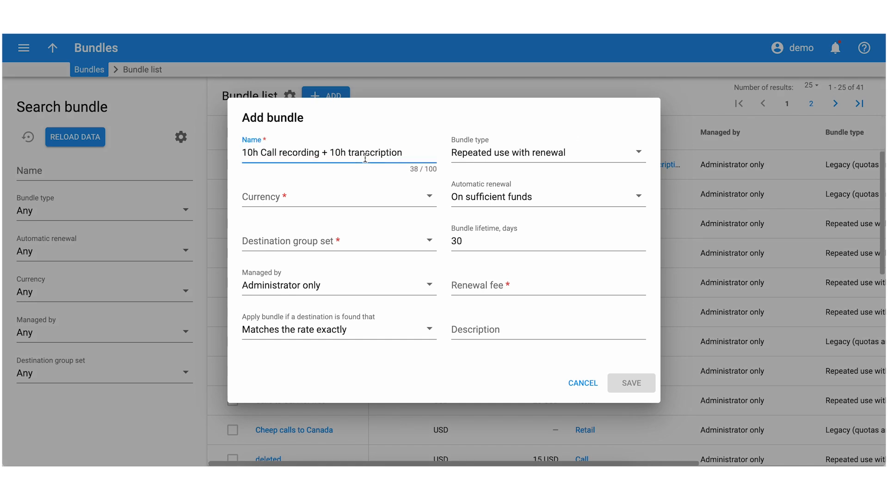
Give the bundle USD currency, the Call recording and transcription group set, and the Legacy (quotas and wallets) type, and save it.
left_click(431, 196)
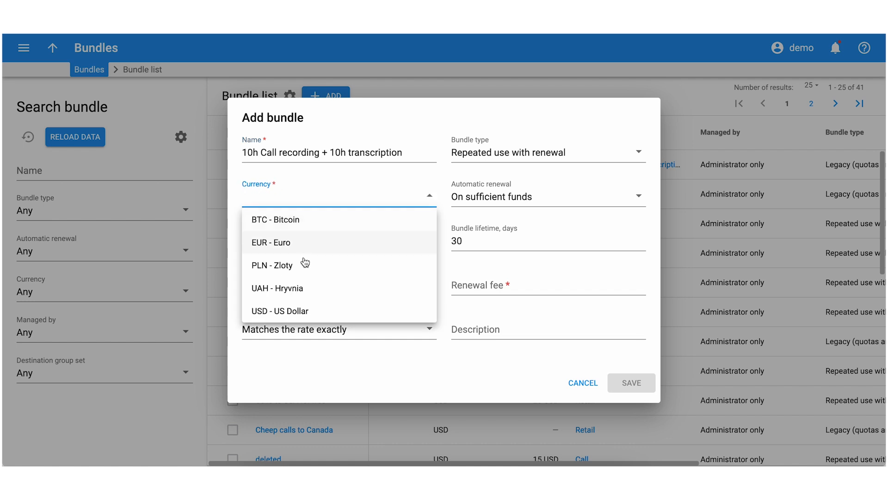
left_click(291, 311)
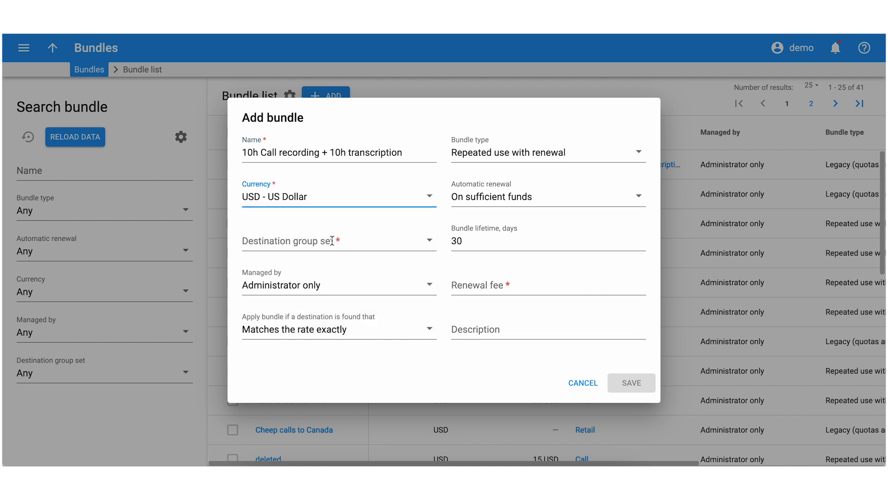
left_click(431, 241)
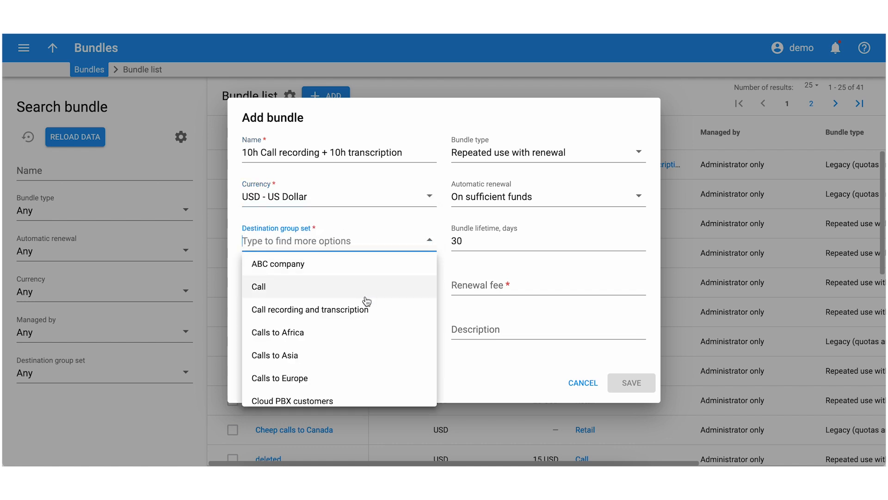
left_click(360, 310)
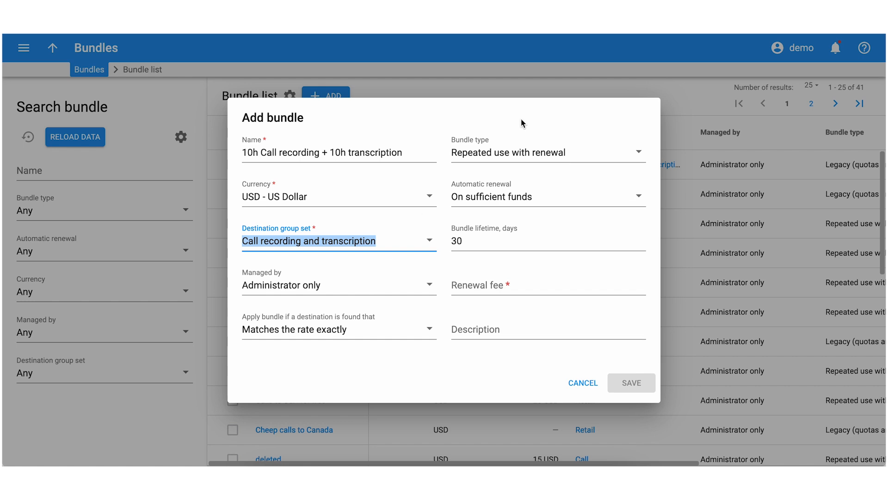
left_click(508, 162)
left_click(473, 204)
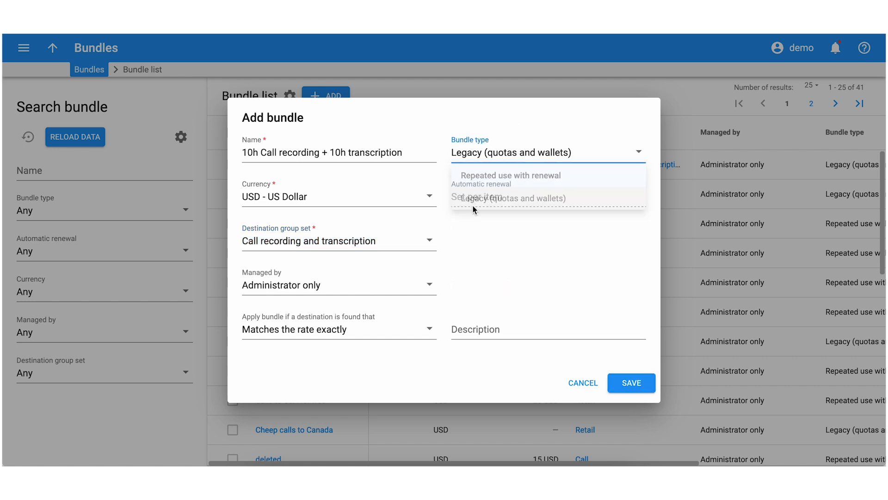
left_click(632, 383)
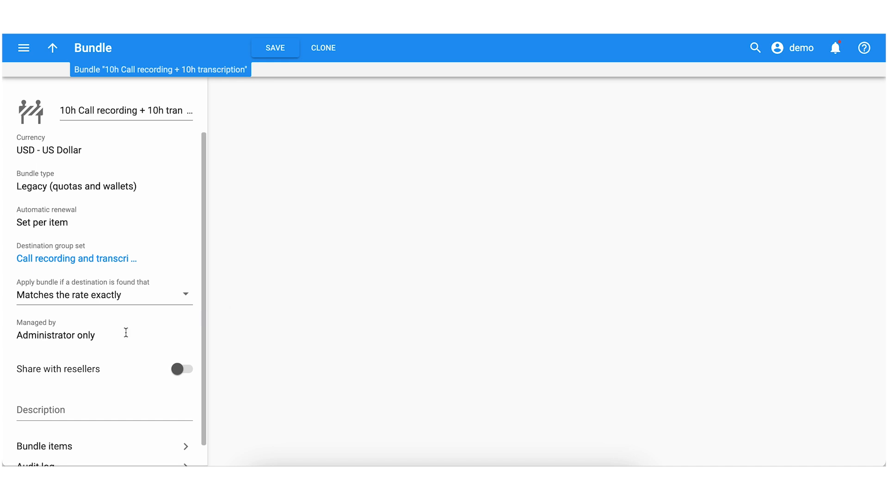
Start a quota item in the bundle for the Voice recording service and the Call recording destination group.
scroll(125, 330, "down", 1)
left_click(90, 429)
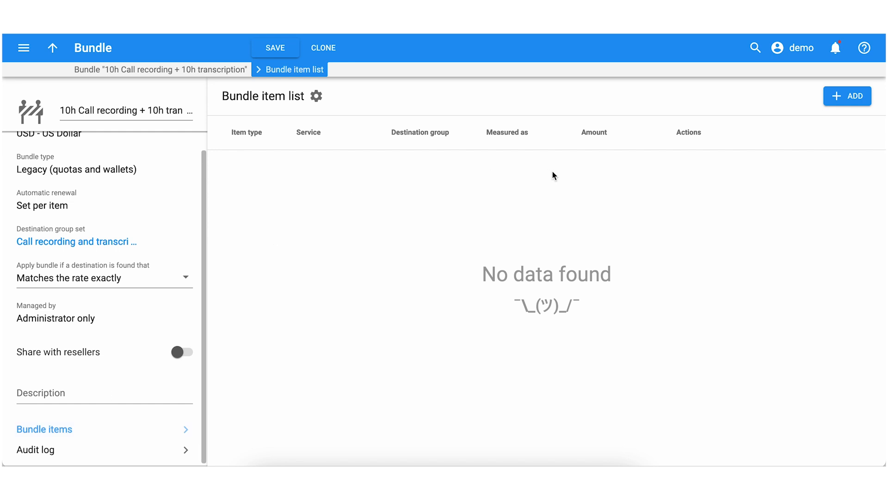
left_click(831, 98)
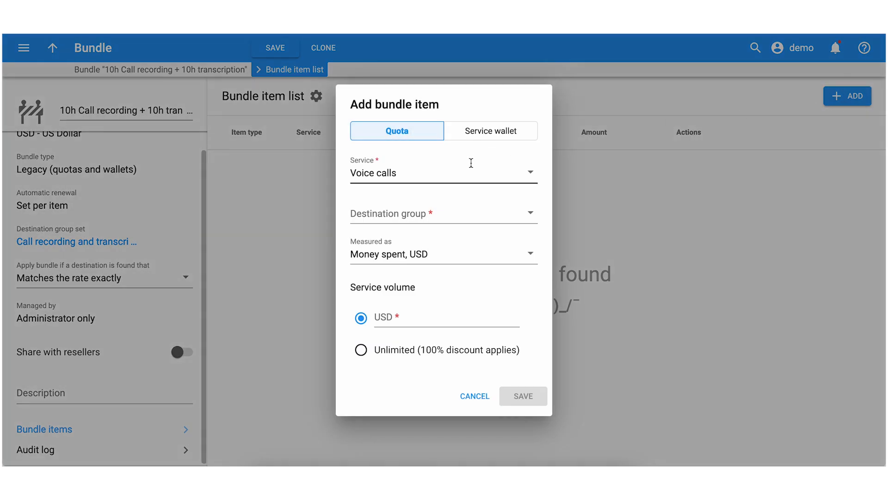
left_click(526, 175)
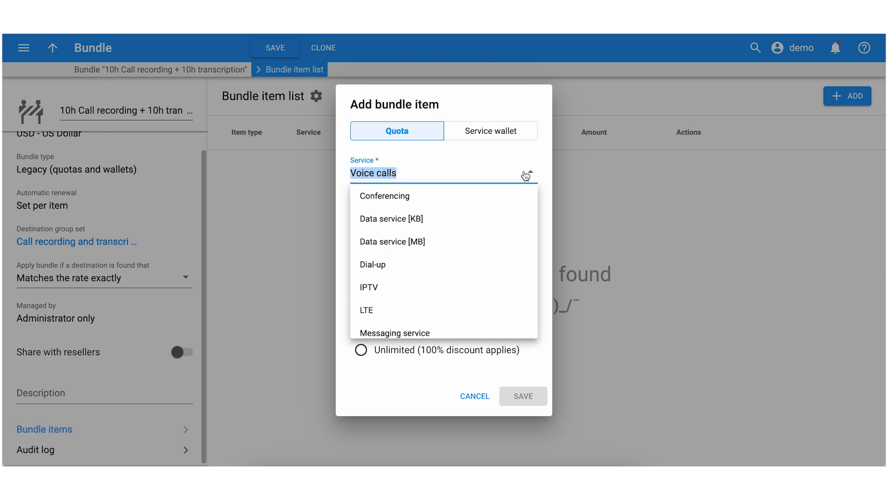
type("voi")
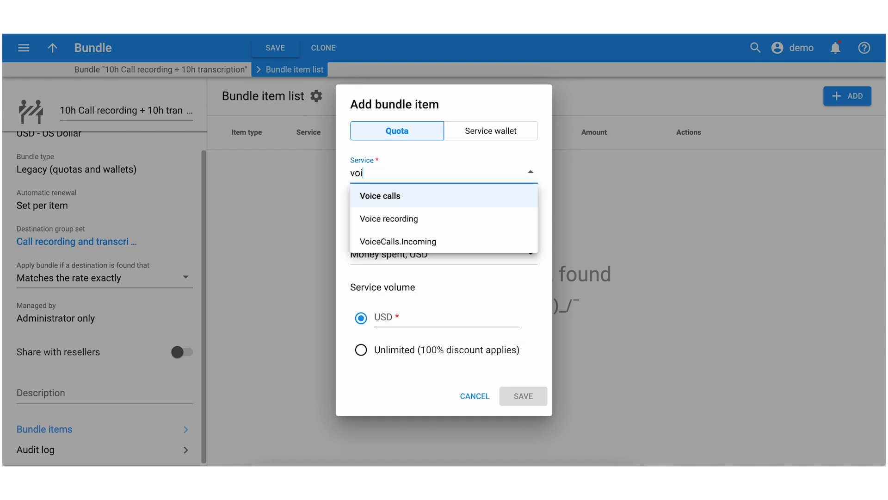
left_click(485, 216)
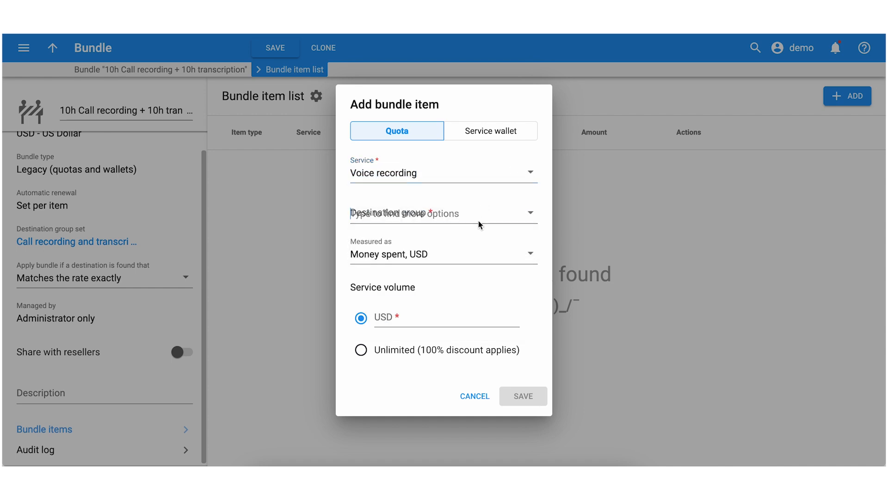
left_click(478, 223)
left_click(458, 236)
Measure the call recording quota as Service used, minute, with a volume of 600 minutes, save it, and return to the bundle.
left_click(440, 261)
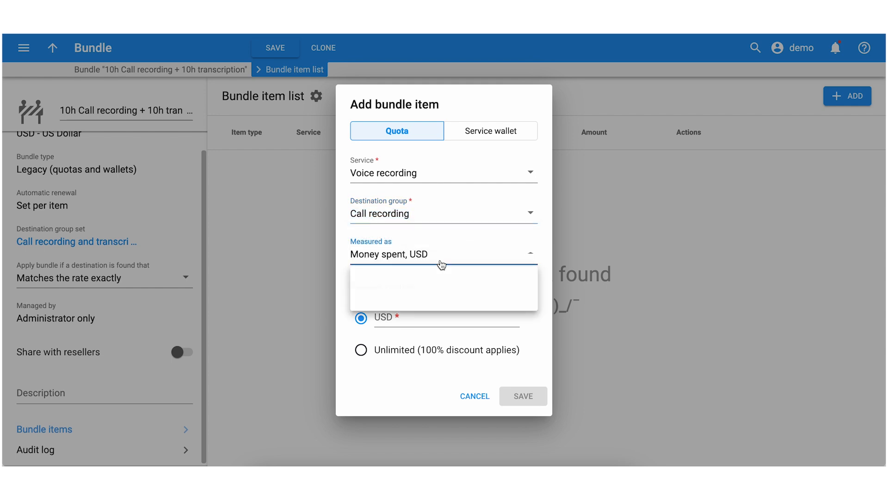
left_click(410, 298)
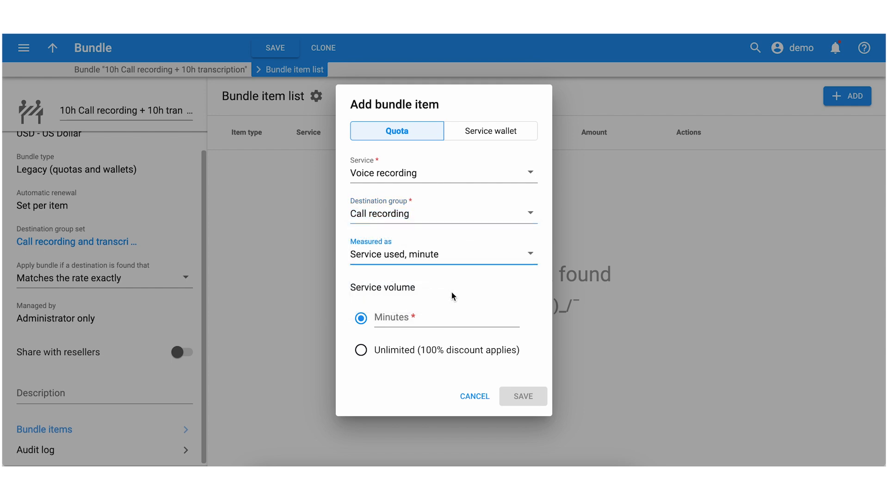
left_click(434, 312)
type("600")
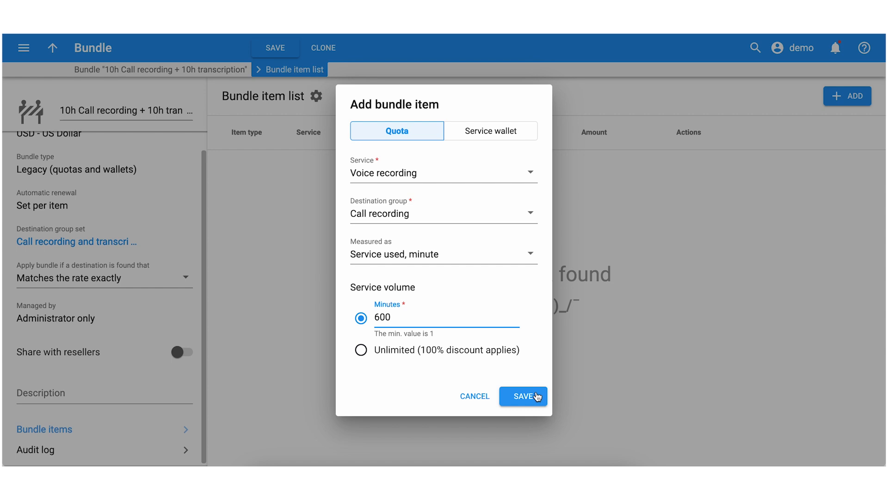
left_click(525, 396)
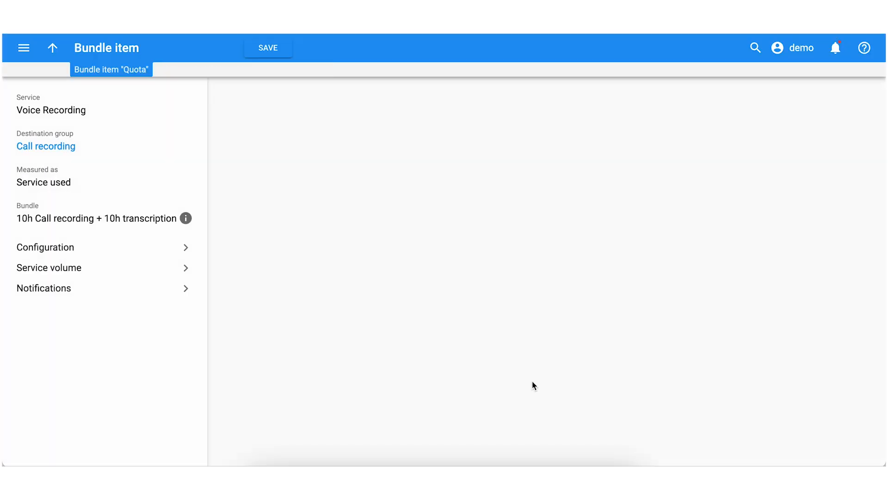
left_click(52, 48)
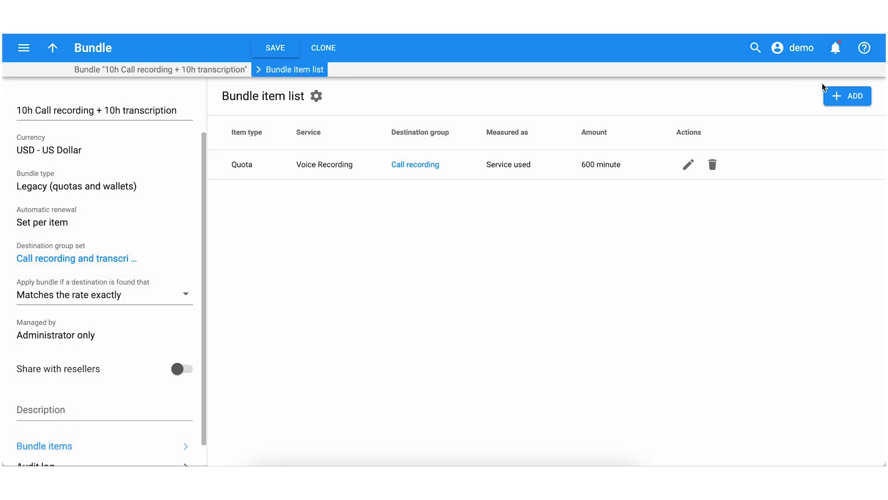
Start a second quota item for the Voice recording service and the Call transcription destination group.
left_click(847, 96)
left_click(452, 171)
type("voic")
left_click(463, 218)
left_click(470, 213)
left_click(402, 257)
Set the transcription quota to 600 minutes measured by service used, save it, and go back to the bundle.
left_click(410, 254)
left_click(407, 298)
left_click(405, 318)
type("600")
left_click(519, 394)
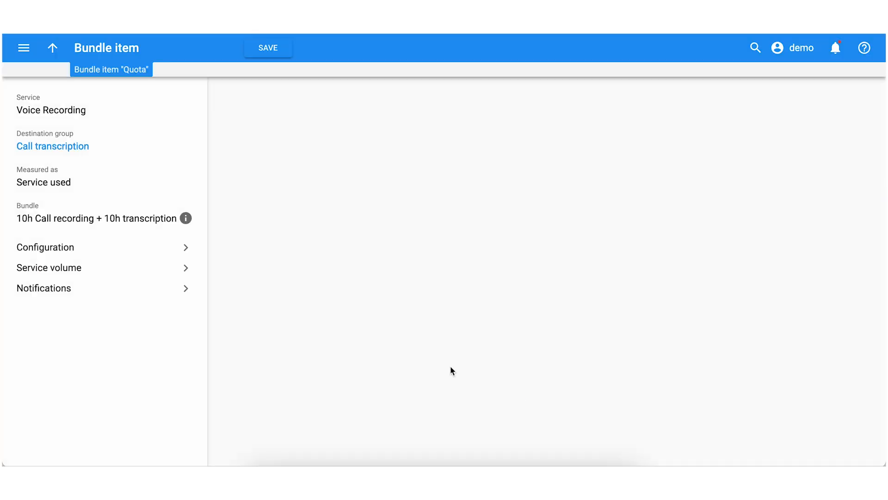
left_click(52, 48)
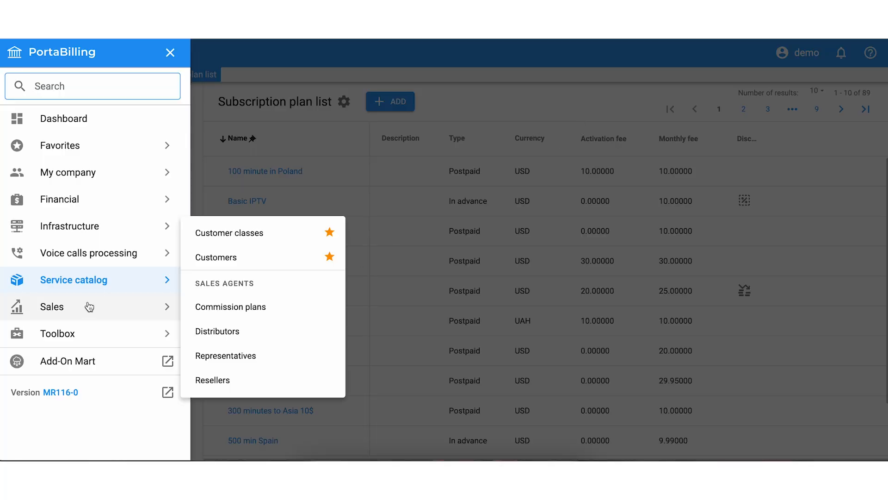
Create and save a subscription plan named 10h Call recording + 10h transcription with a monthly fee of 10 USD.
mouse_move(92, 280)
left_click(223, 328)
left_click(413, 104)
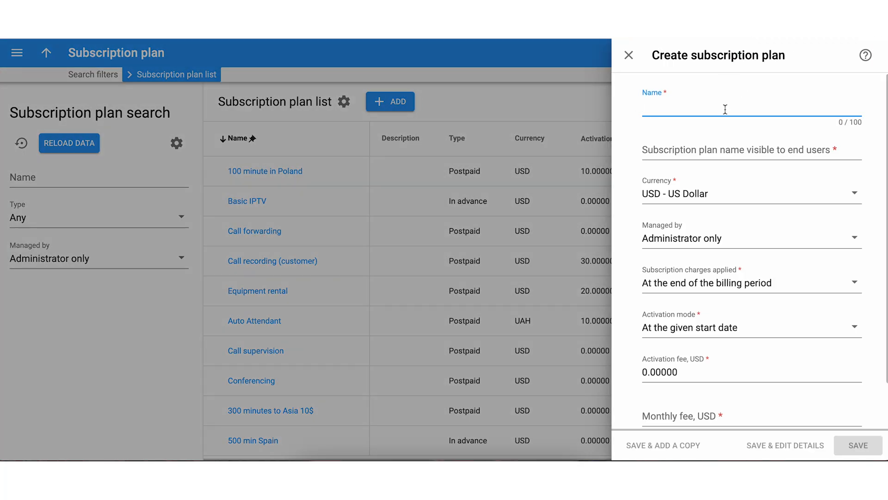
type("10h Call recording + 10h transcription")
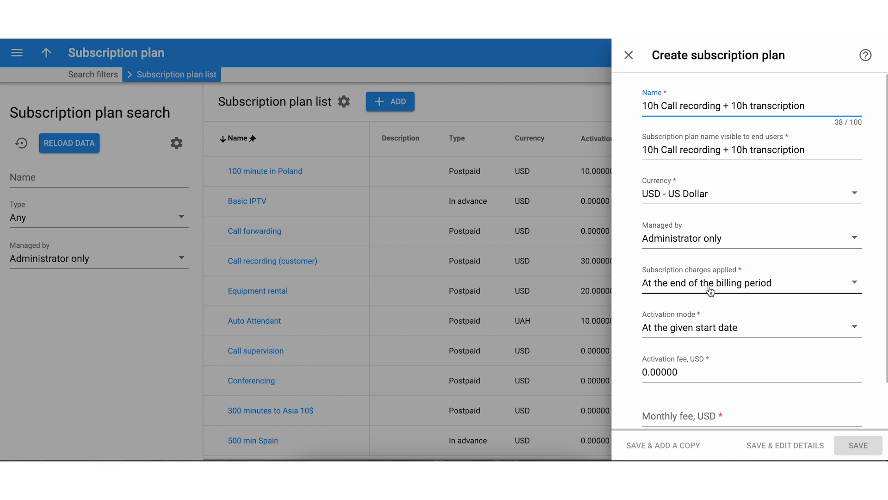
scroll(650, 365, "down", 2)
left_click(668, 370)
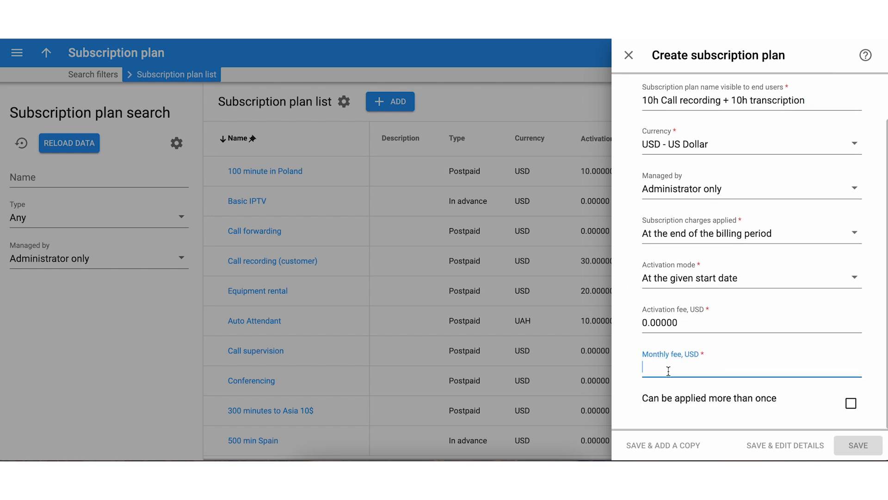
type("10")
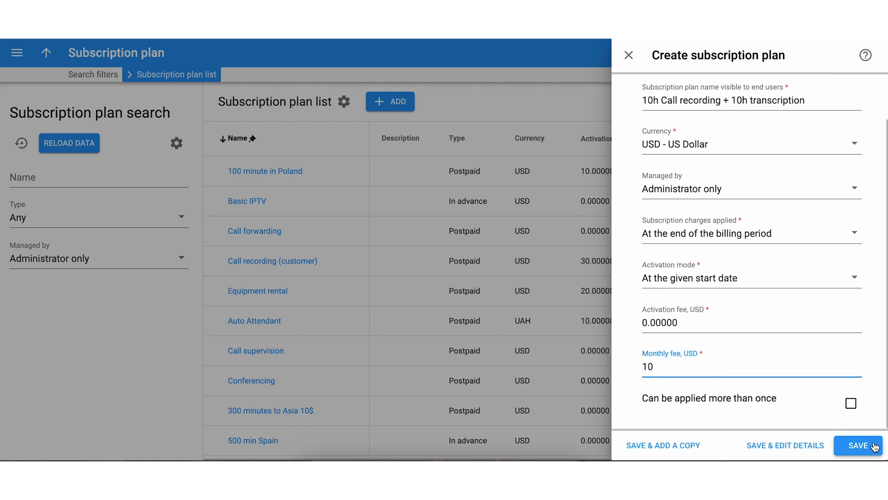
left_click(874, 446)
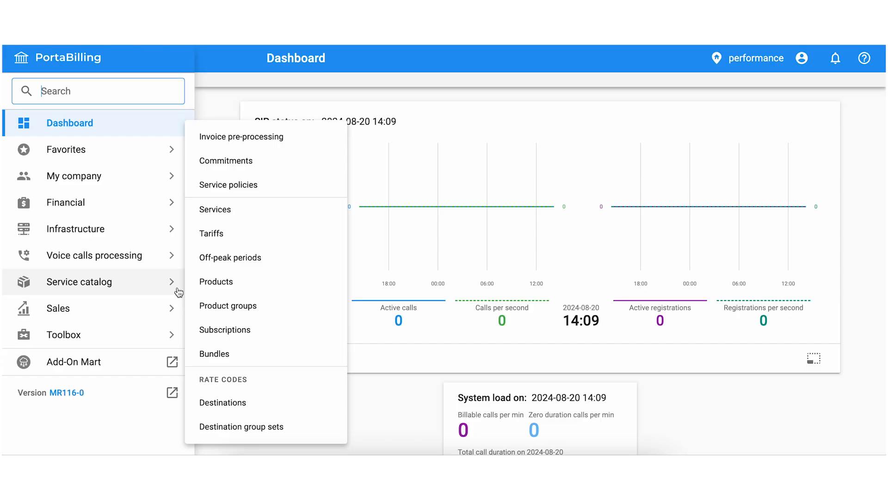
Search the product list for Calls to Europe and open that product.
left_click(204, 283)
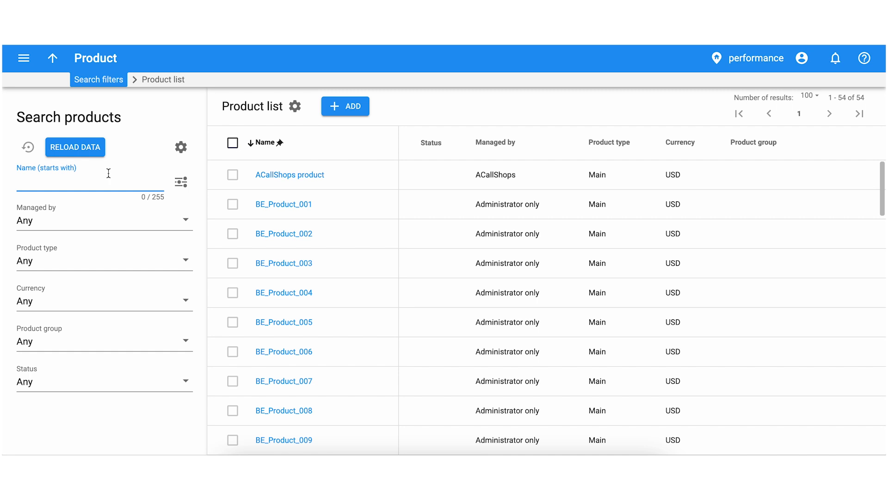
type("Calls to Europe")
left_click(86, 149)
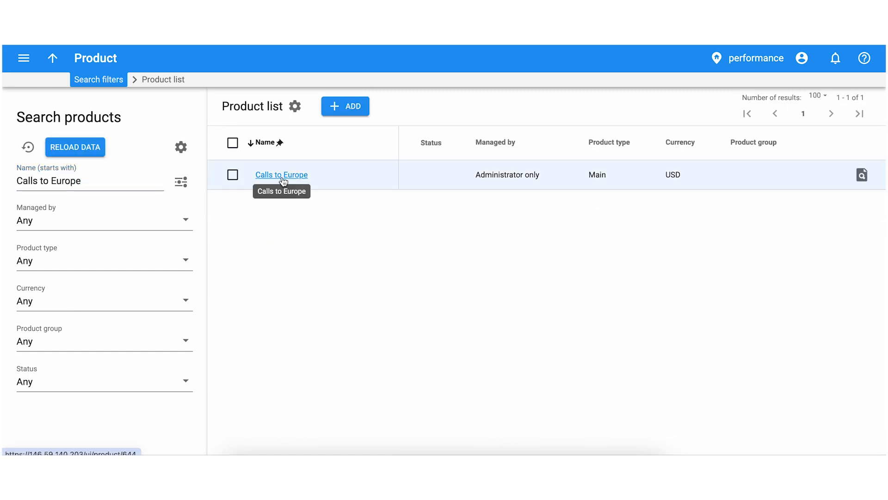
left_click(283, 175)
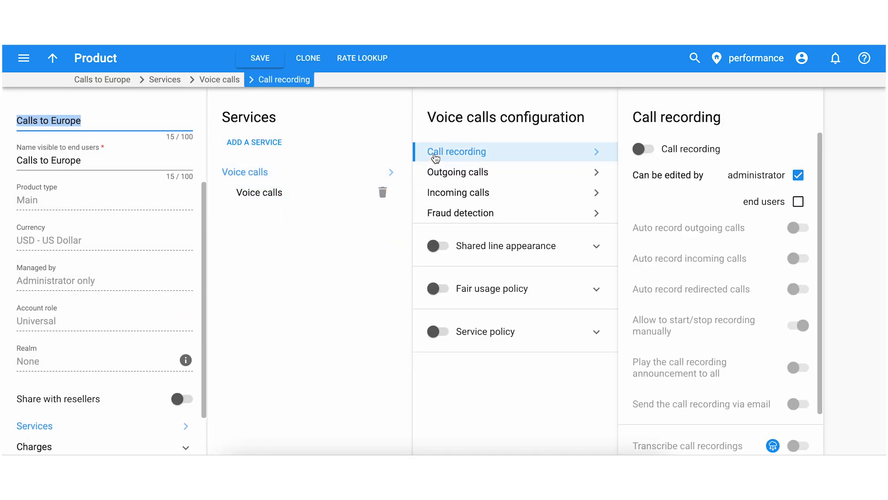
Enable call recording and transcription of call recordings for the product's voice calls, choose a transcription service, and save the product.
left_click(641, 149)
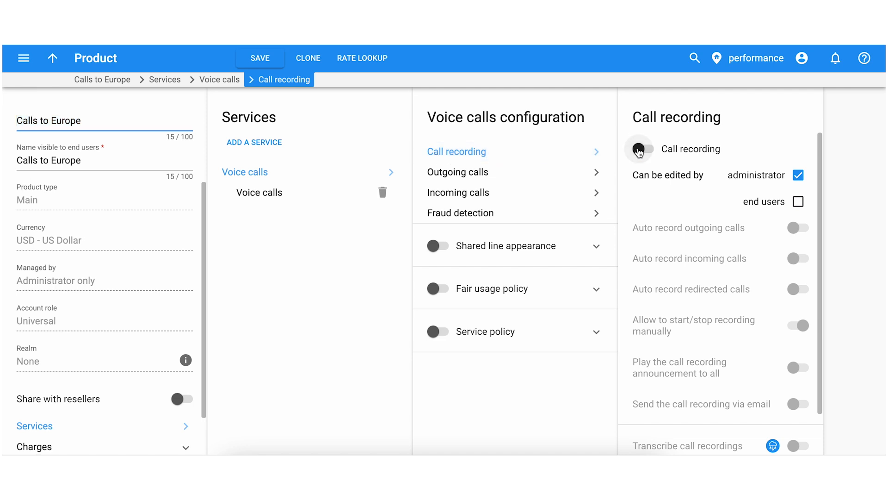
scroll(657, 334, "down", 1)
left_click(796, 395)
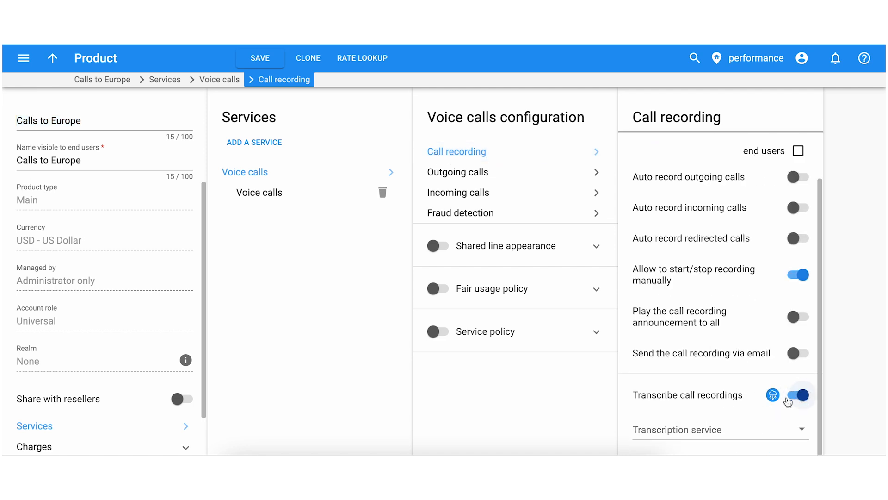
left_click(671, 435)
left_click(662, 394)
left_click(271, 61)
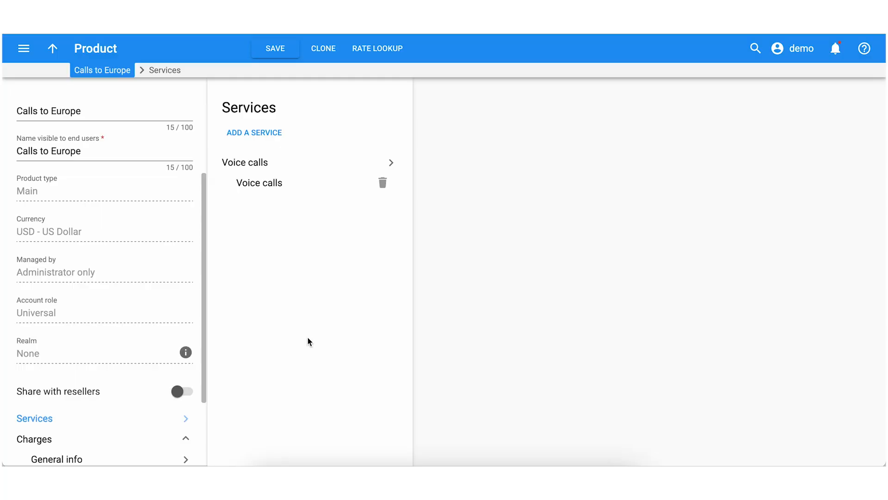
Add the Voice recording service to the Calls to Europe product and save the product.
left_click(260, 142)
scroll(433, 265, "down", 3)
left_click(512, 260)
left_click(521, 360)
left_click(286, 54)
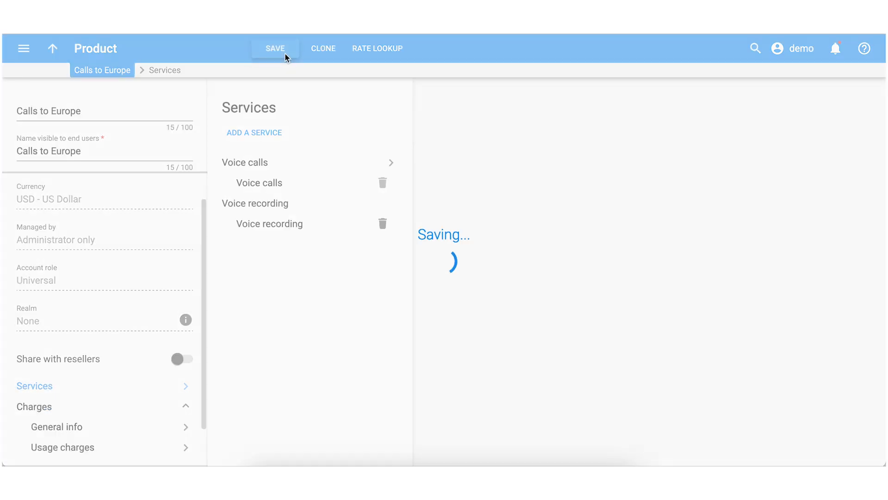
Add and save a usage charge for the Voice recording service with the xDR node and the Call recording and transcription tariff.
left_click(131, 452)
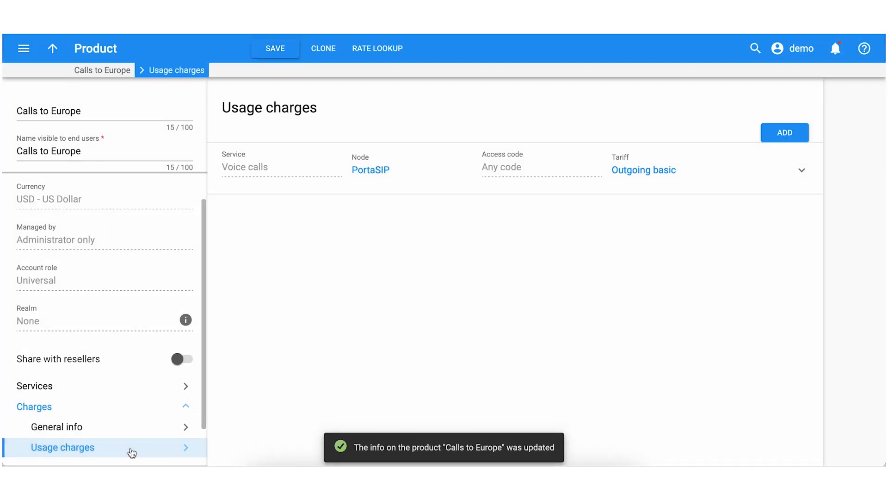
left_click(788, 136)
left_click(277, 167)
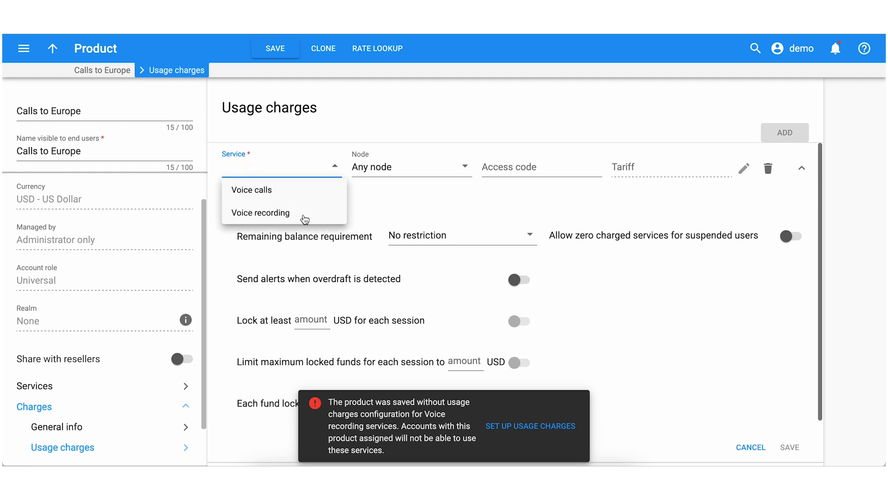
left_click(303, 216)
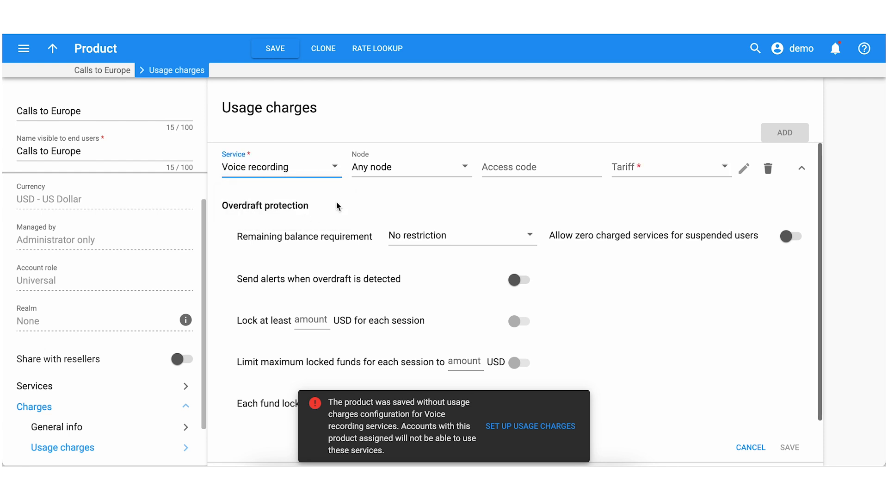
left_click(453, 173)
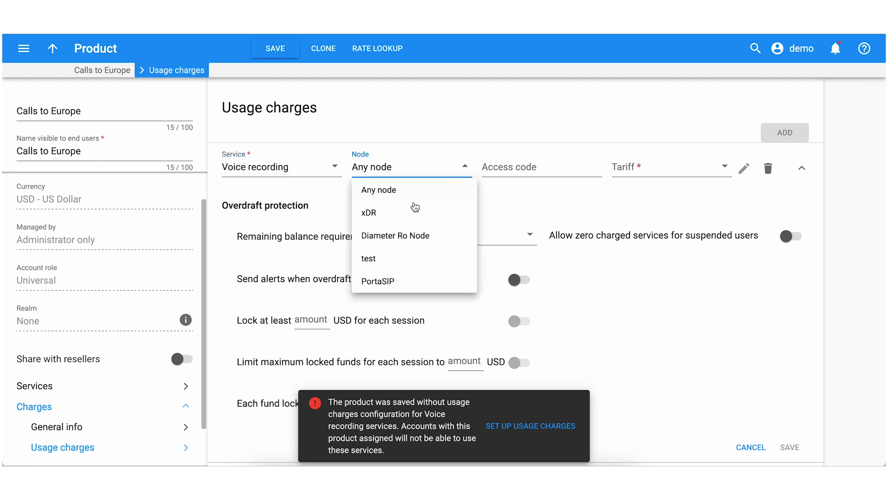
left_click(395, 212)
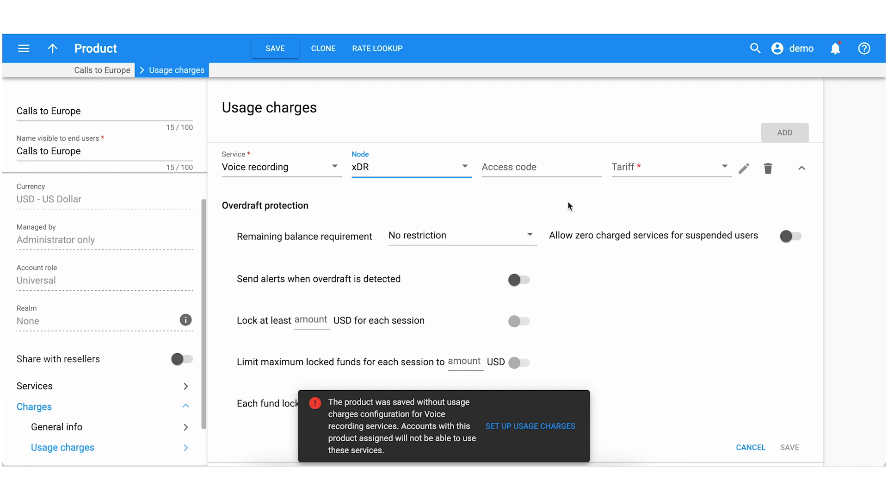
left_click(640, 167)
left_click(647, 225)
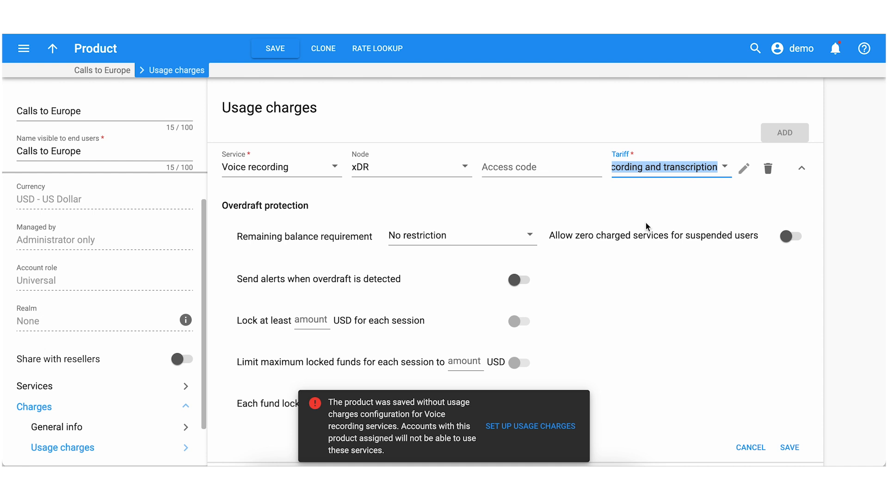
left_click(801, 453)
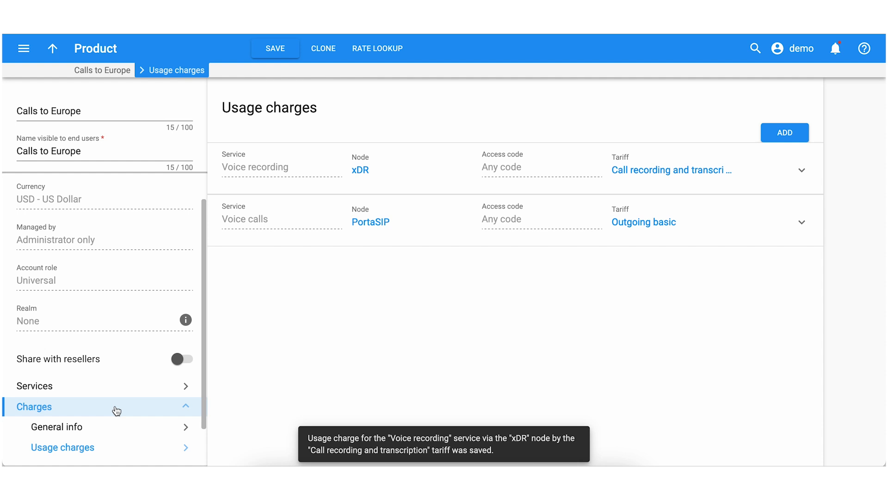
Select the 10h call recording and transcription bundle as the product's default bundle, and open the product's subscription settings.
left_click(104, 426)
left_click(364, 213)
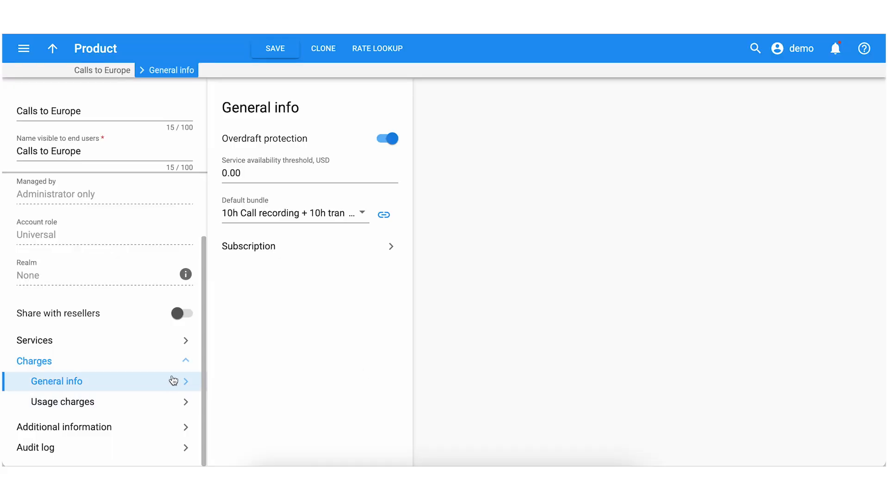
left_click(308, 246)
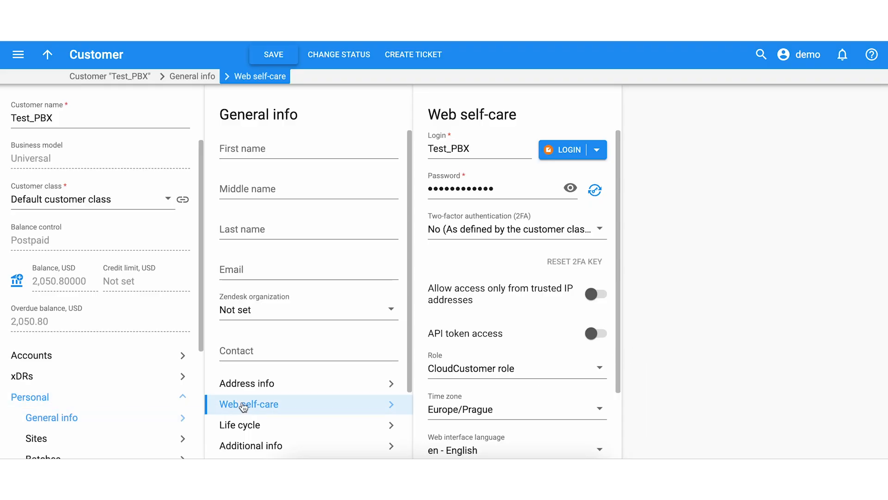
Log in to the Cloud PBX self-care portal as the Test_PBX customer and open the call recordings list.
left_click(569, 154)
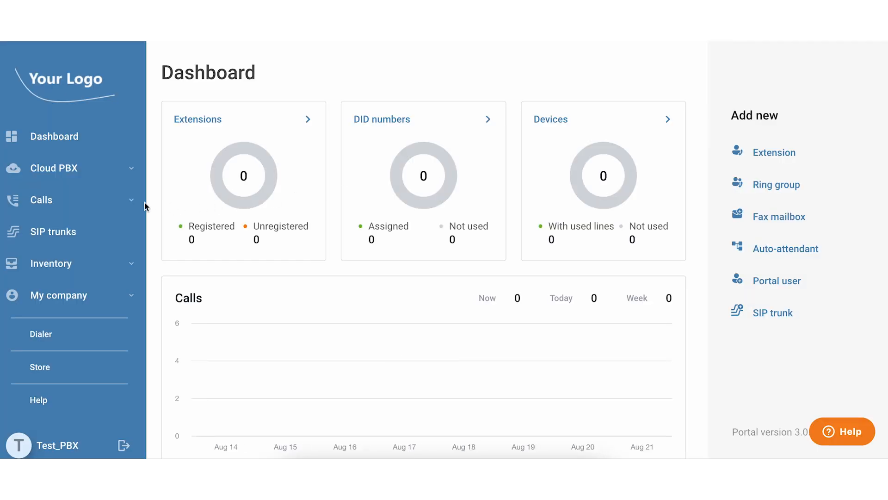
left_click(128, 204)
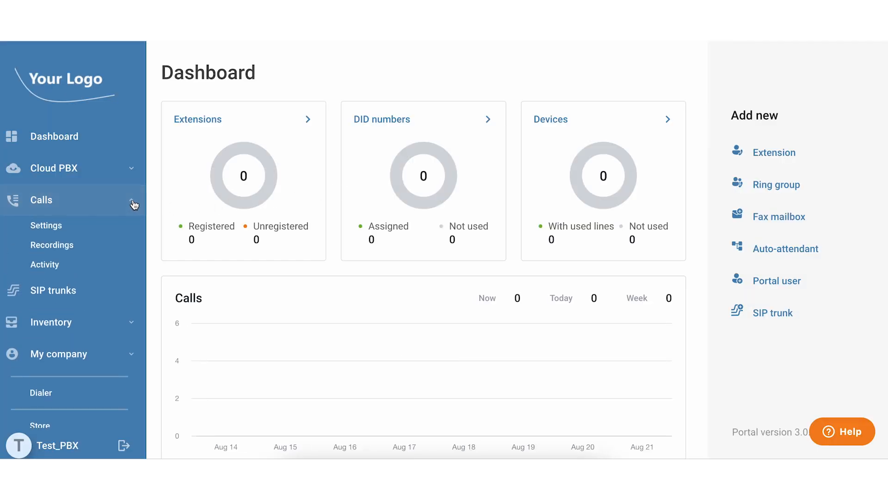
left_click(67, 248)
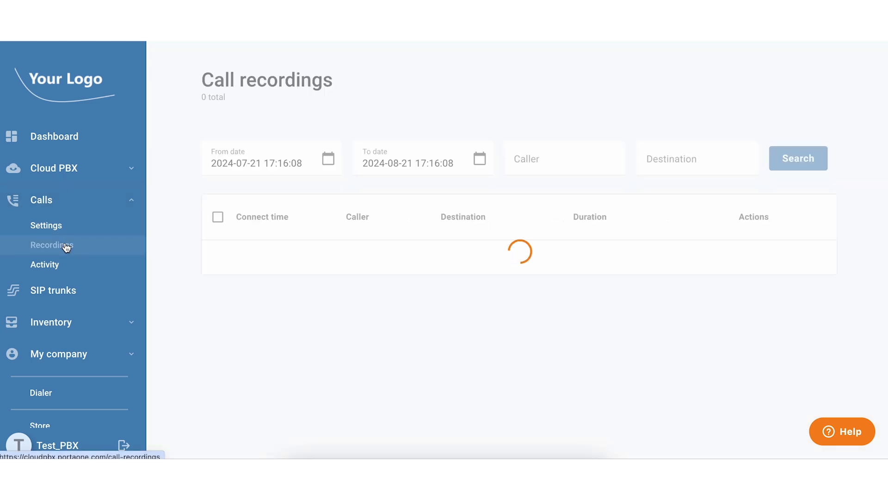